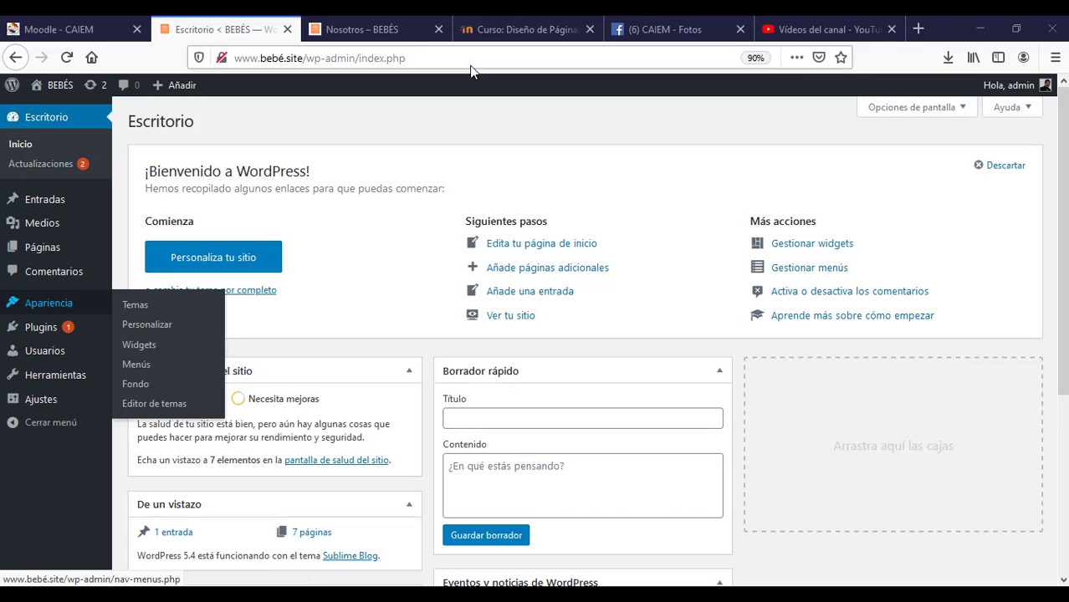
Step: Examine the sidebar widgets and the footer of the site's Nosotros page
click(373, 31)
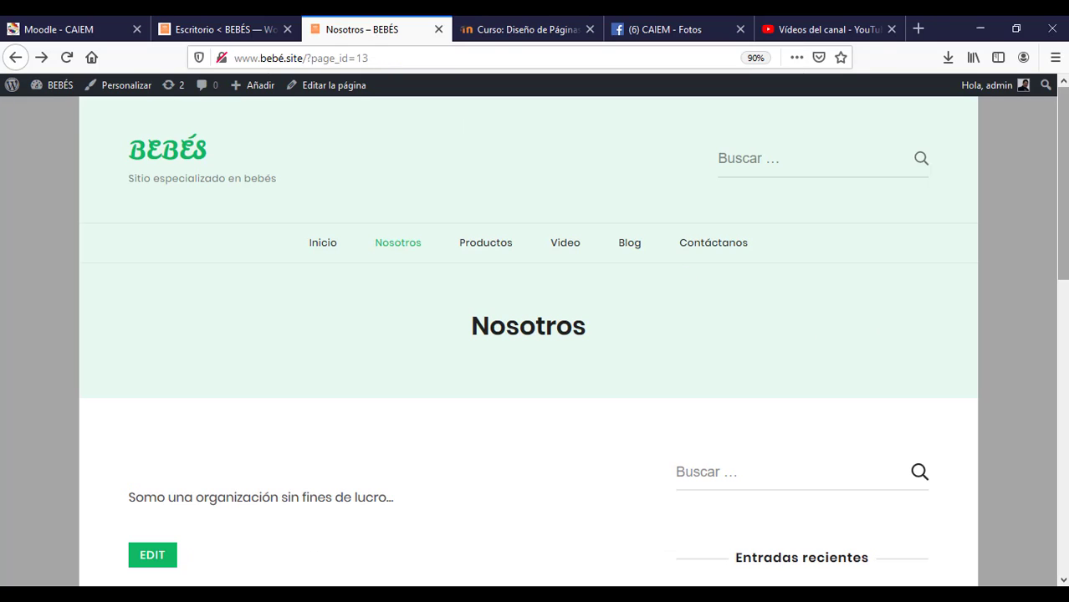
scroll(994, 239, down, 3)
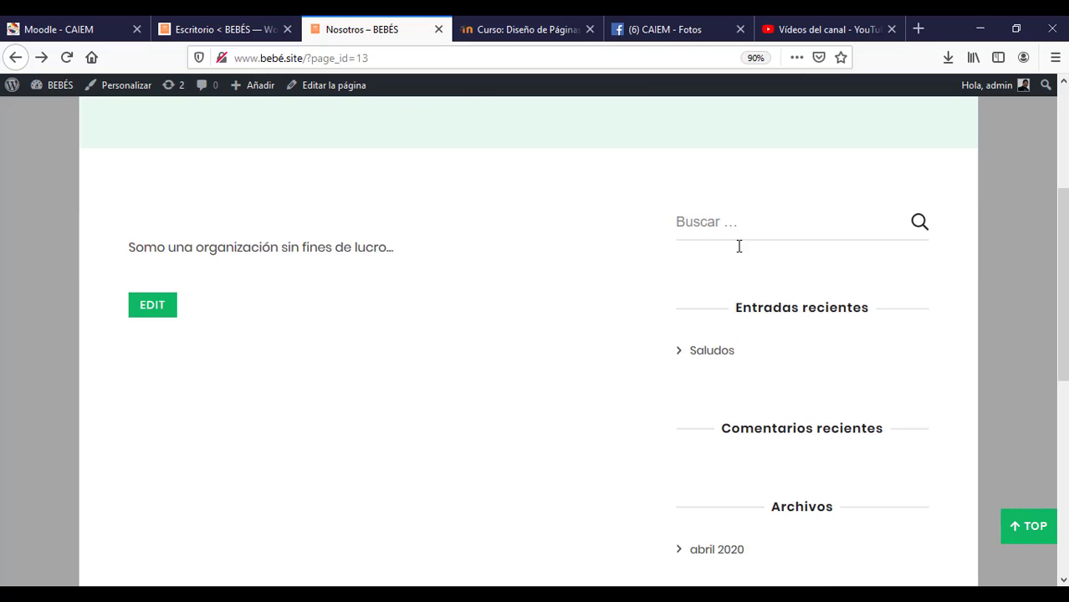
scroll(1065, 335, down, 2)
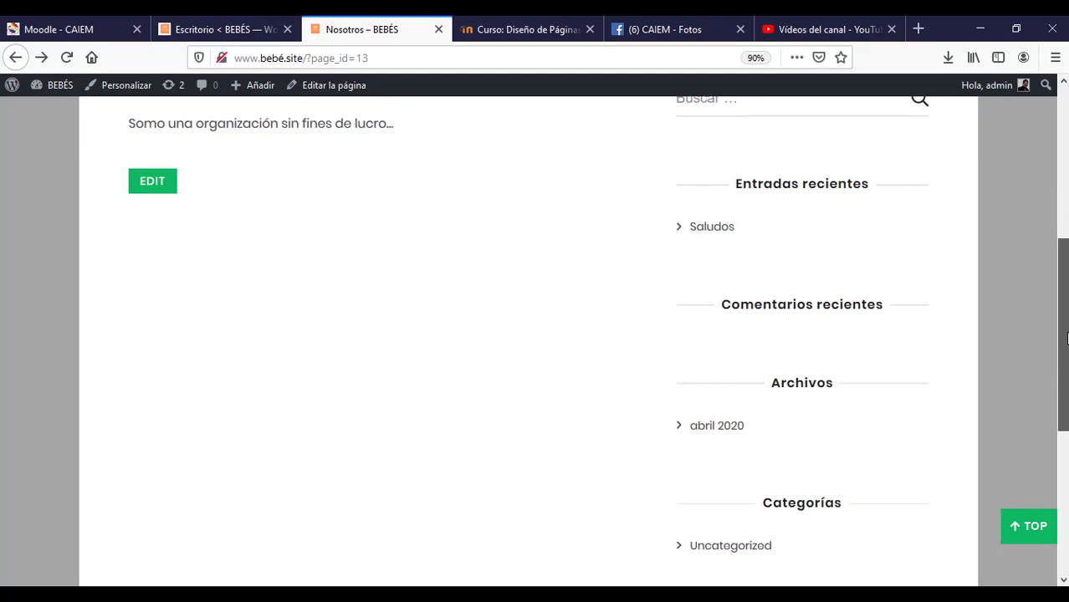
drag(1067, 337, 1064, 257)
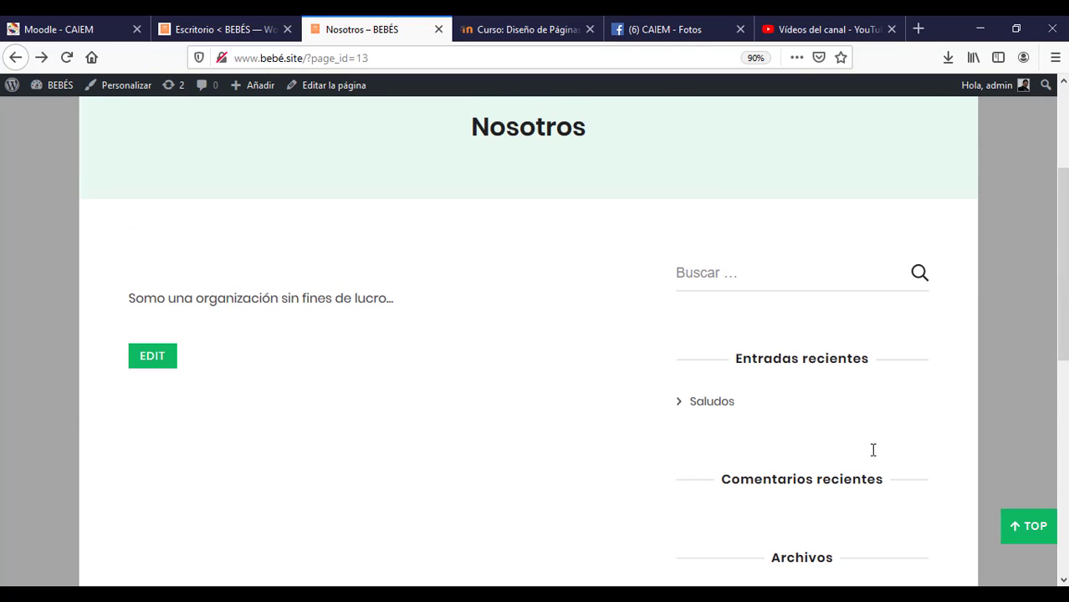
drag(1063, 355, 1063, 569)
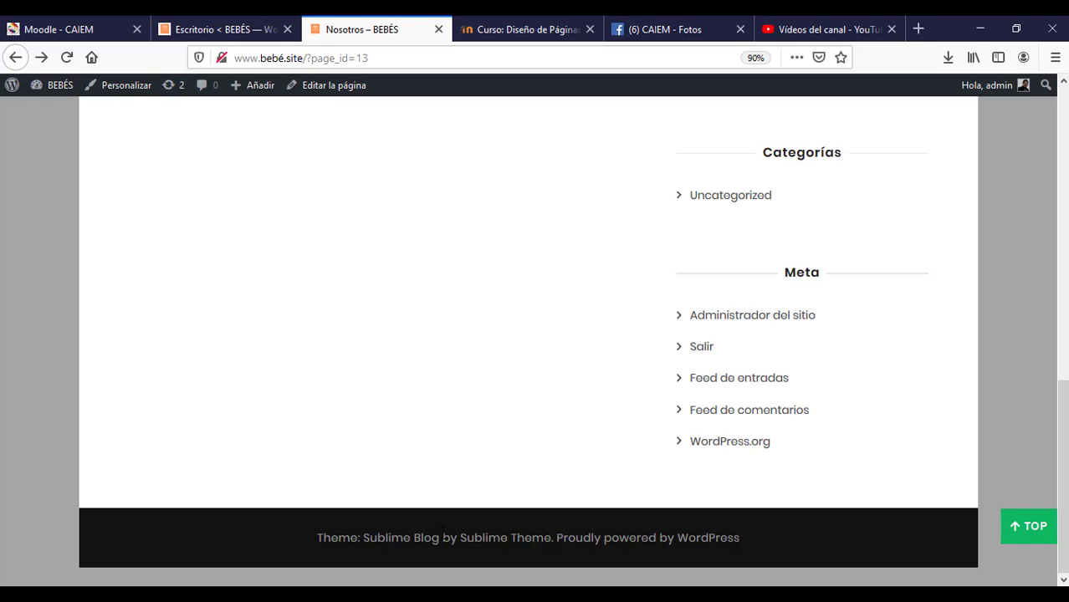
drag(1064, 469, 1064, 272)
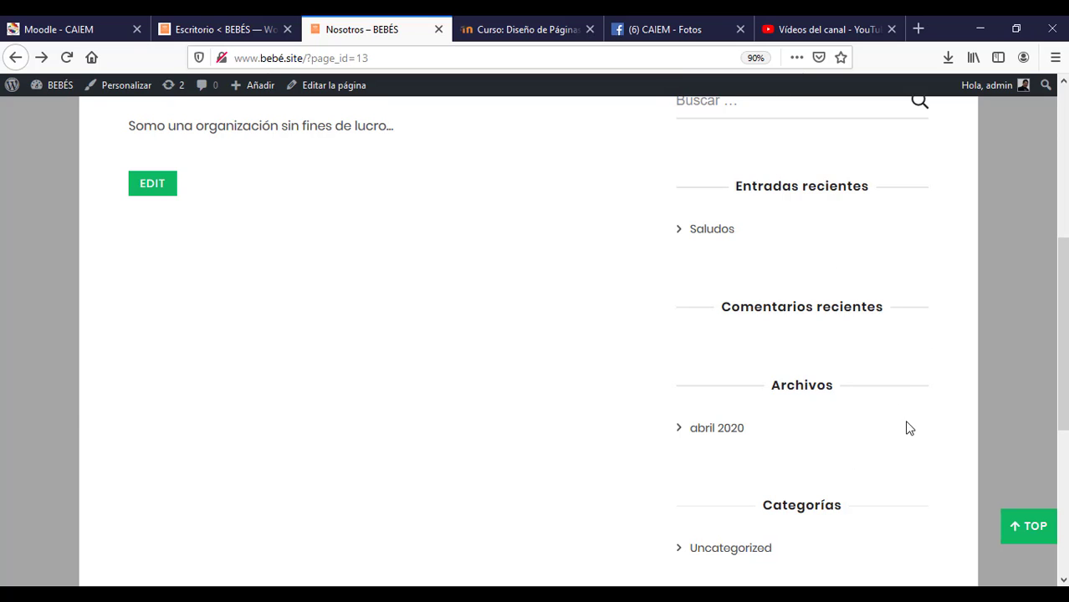
drag(1058, 290, 1058, 335)
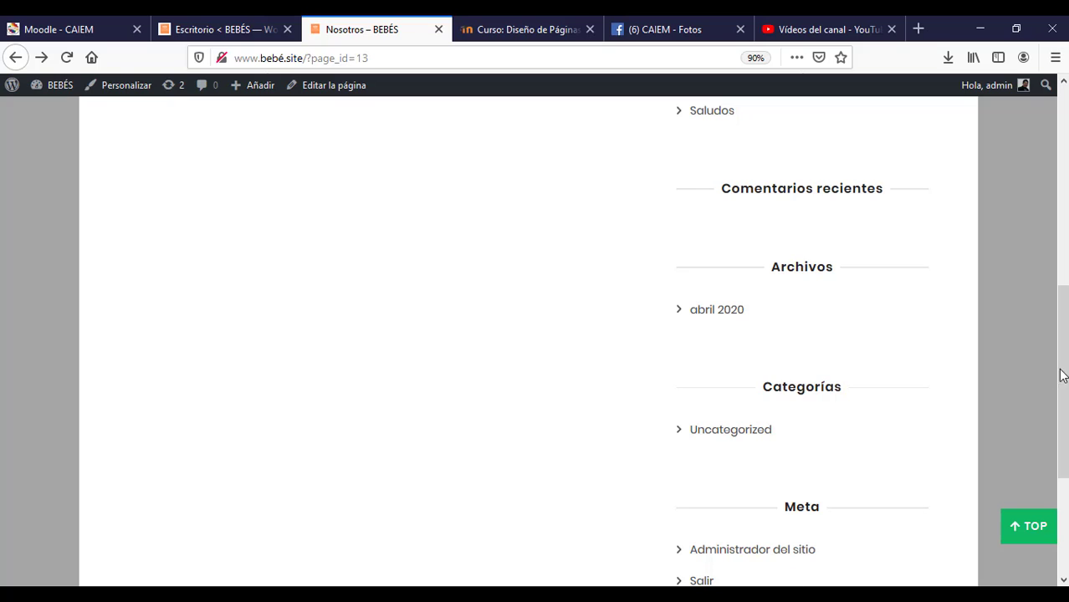
drag(1062, 375, 1056, 145)
Step: Open the Widgets management page in the WordPress administration of the BEBÉS site
click(225, 30)
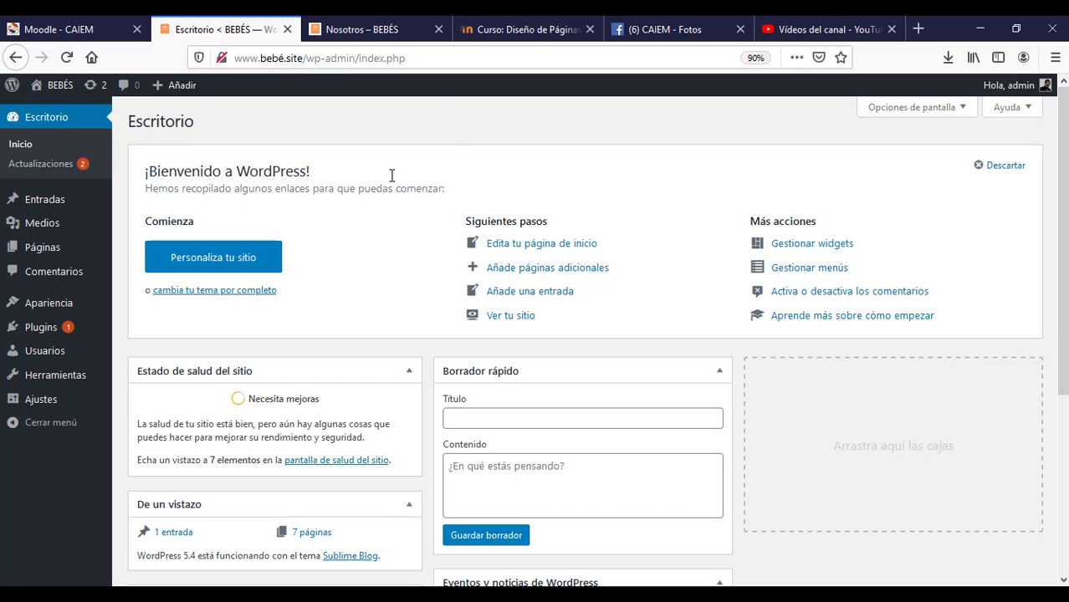
mouse_move(31, 310)
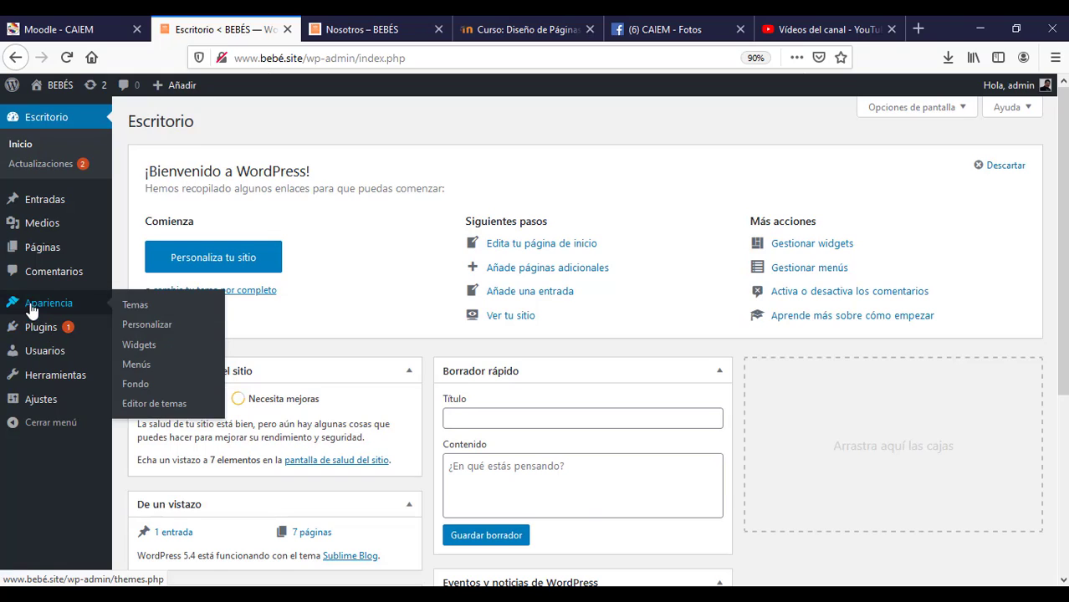
click(138, 347)
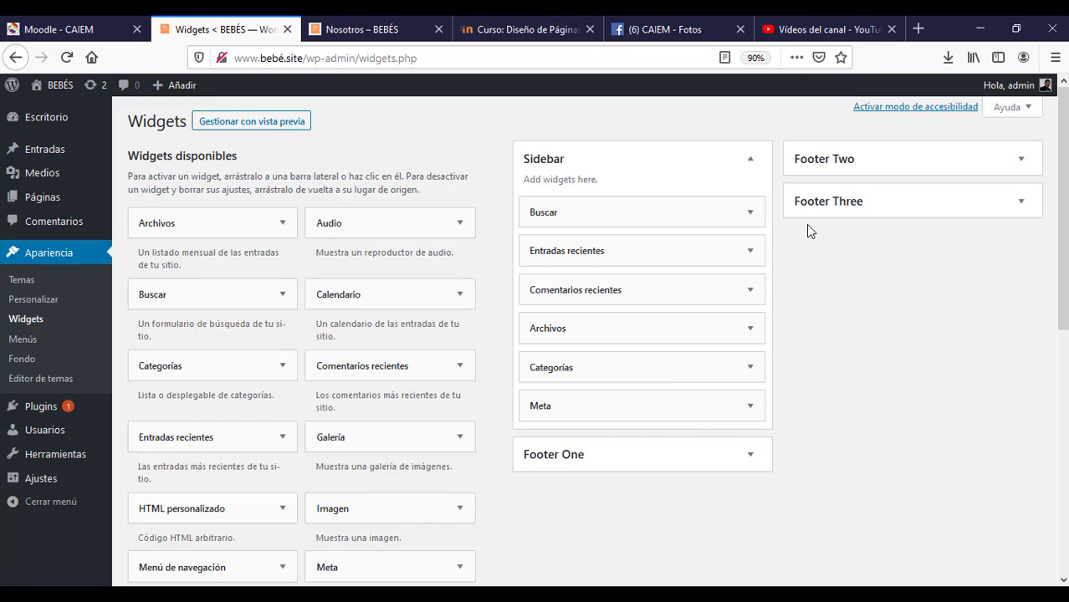
Step: Review the available widgets and compare the widgets in the Sidebar area with those displayed on the Nosotros page
click(751, 160)
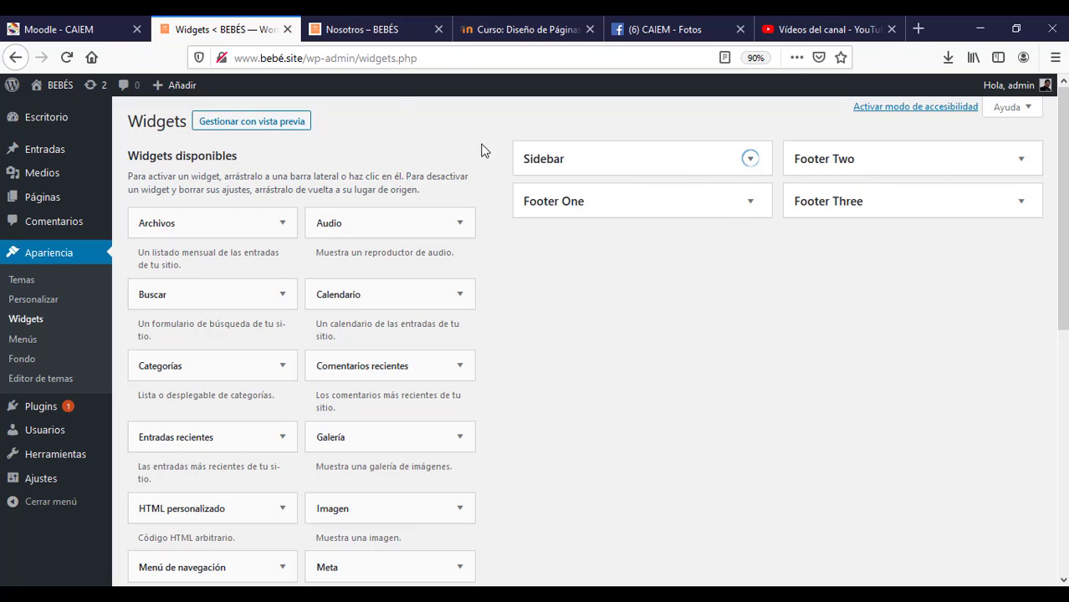
click(371, 22)
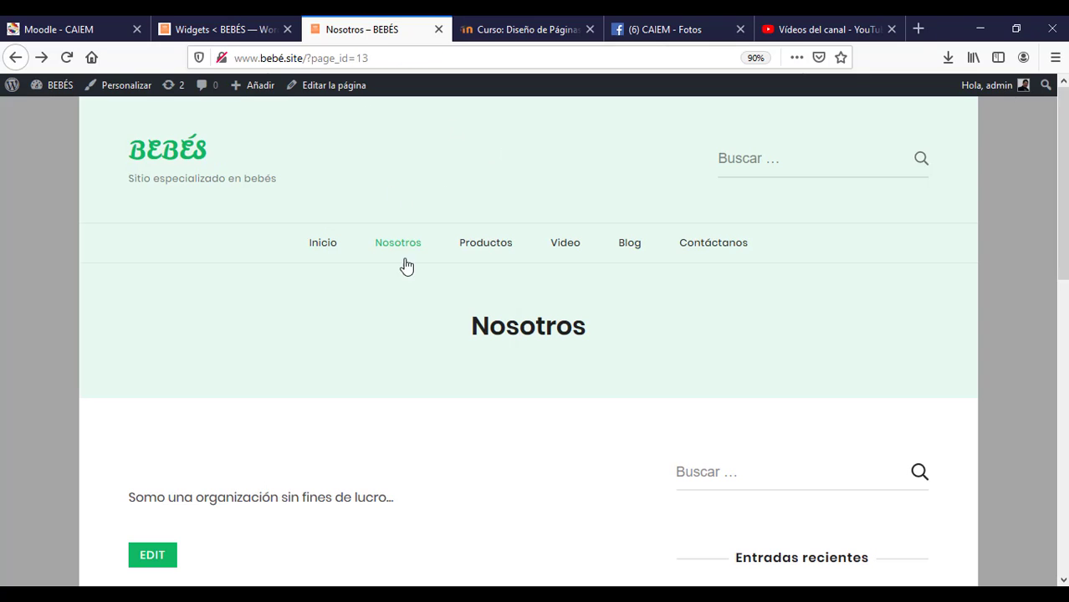
click(228, 27)
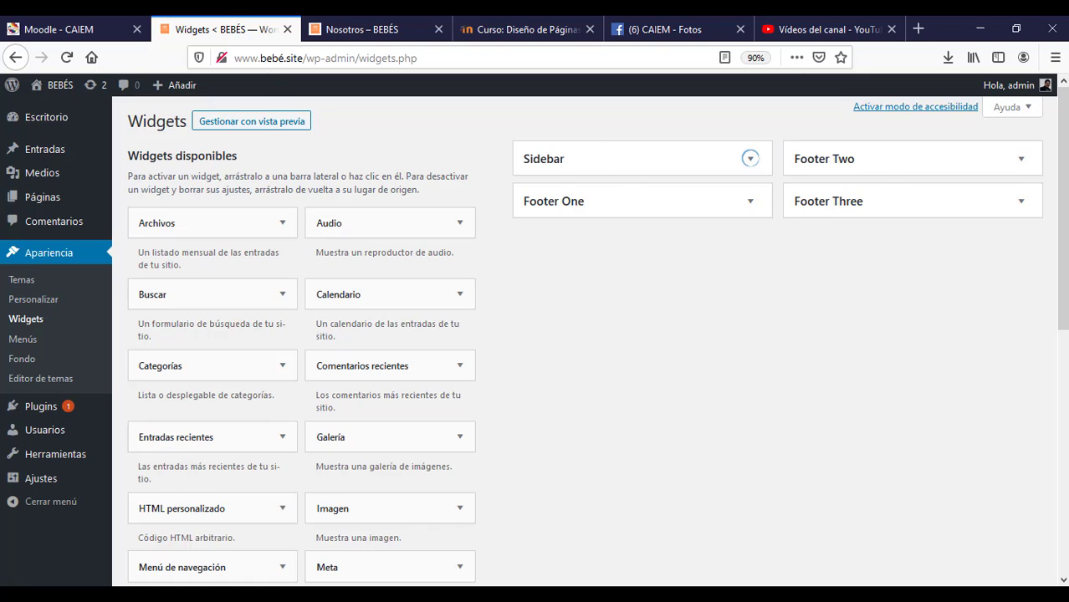
drag(1064, 209, 1064, 384)
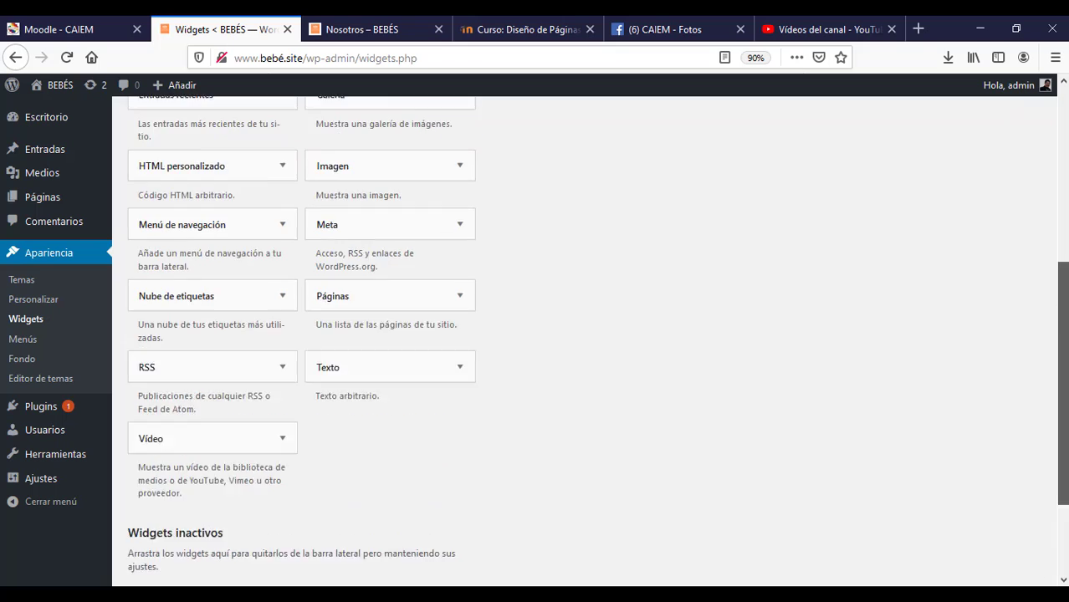
scroll(276, 284, up, 4)
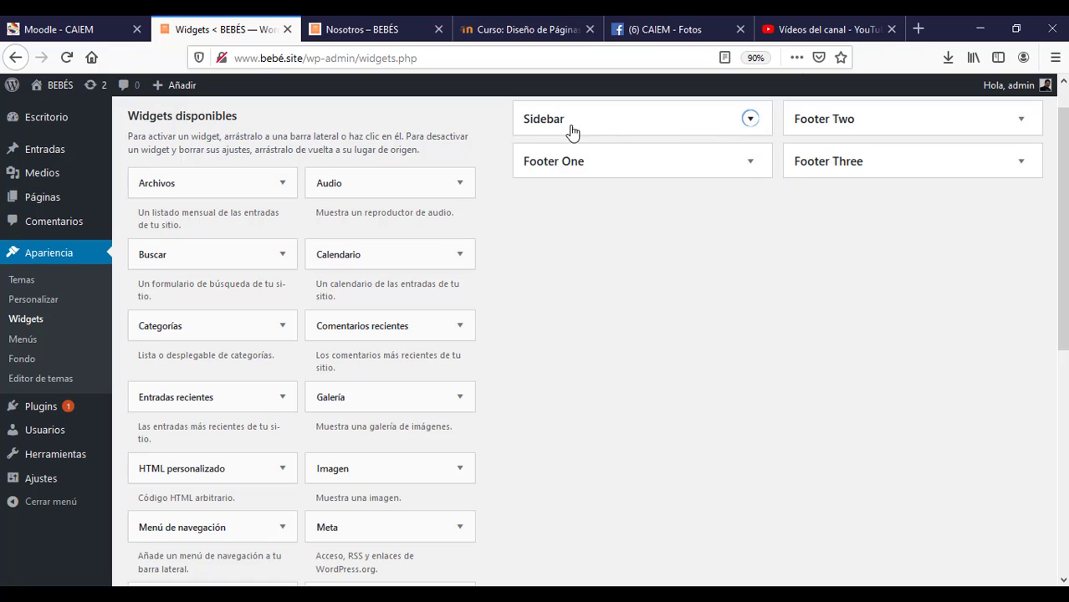
click(750, 119)
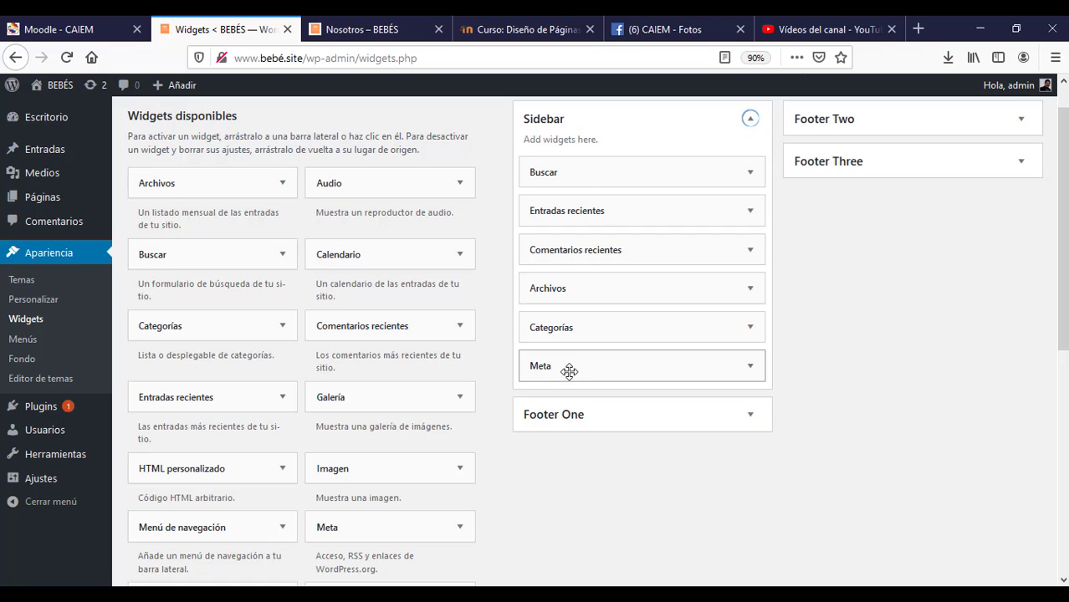
click(383, 32)
scroll(944, 305, down, 5)
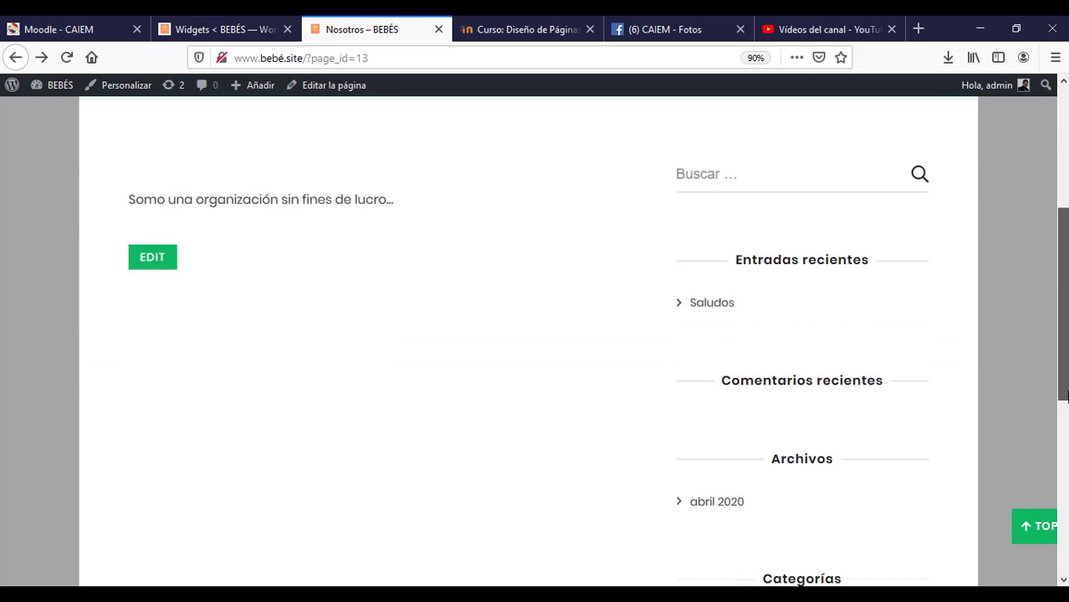
click(245, 30)
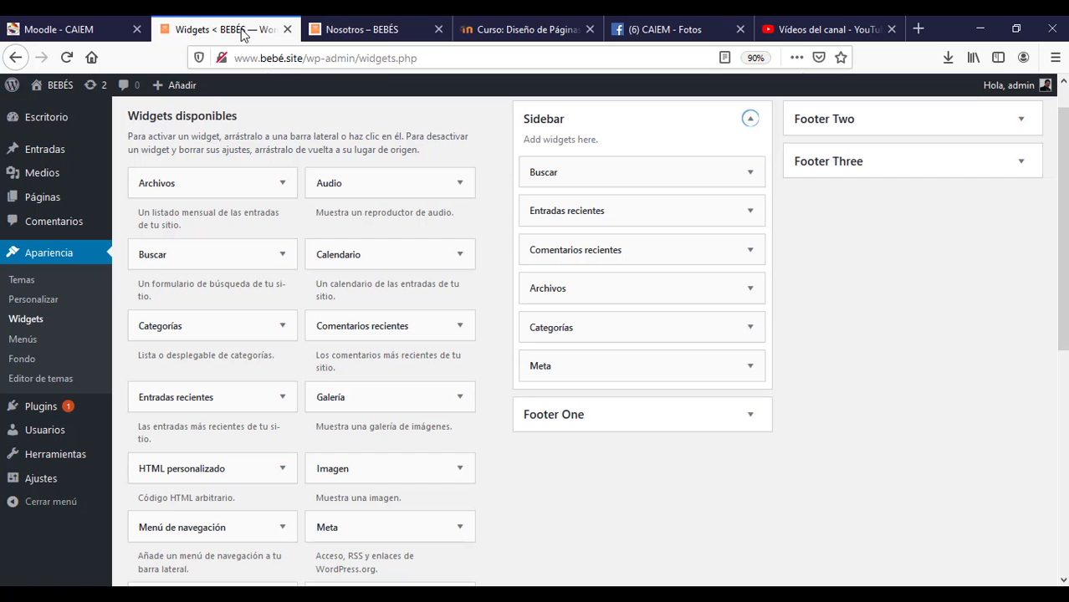
Step: Delete the Meta and Categorías widgets from the Sidebar area
click(751, 370)
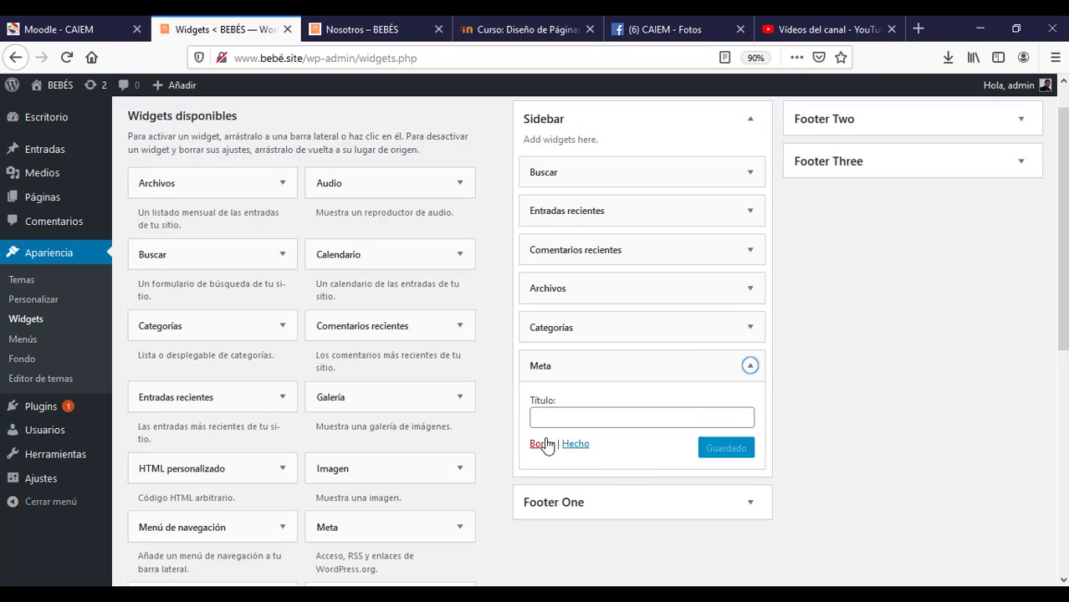
click(544, 449)
click(753, 327)
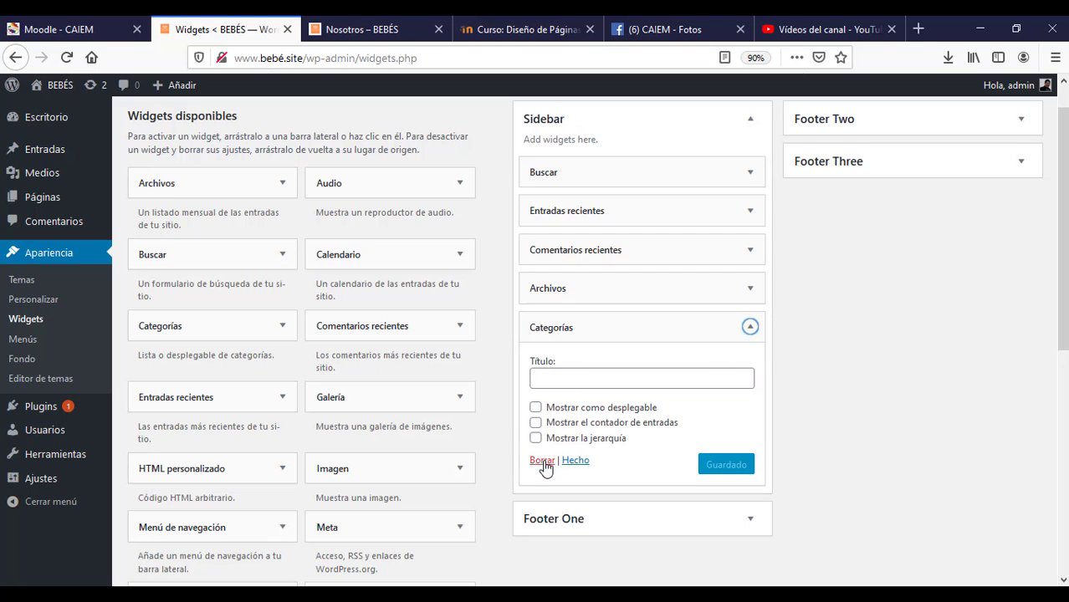
click(542, 461)
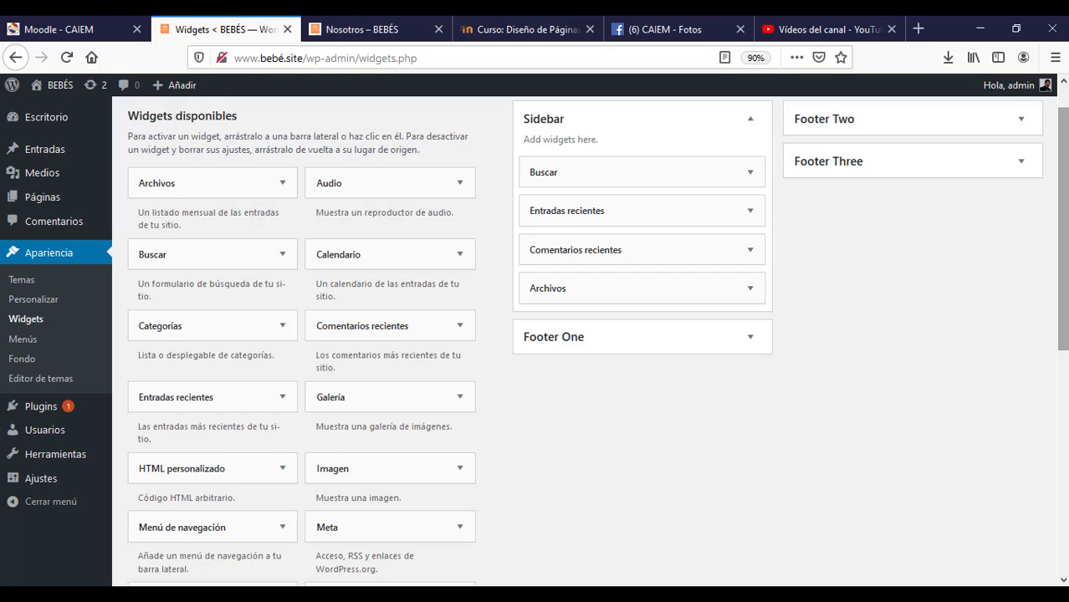
Step: Delete the Archivos widget from the Sidebar area
scroll(1066, 231, up, 1)
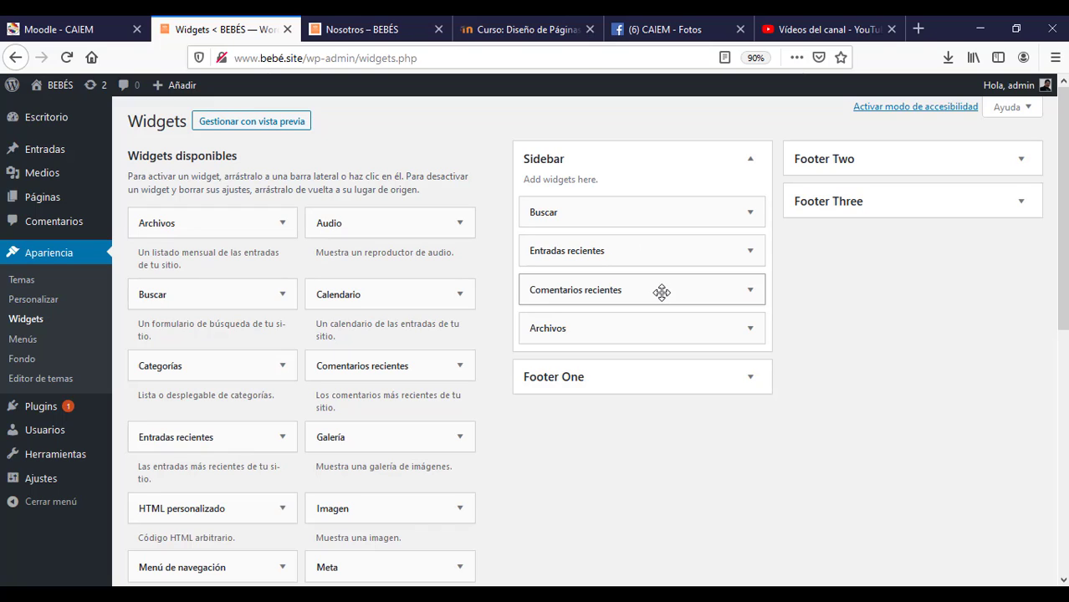
click(751, 328)
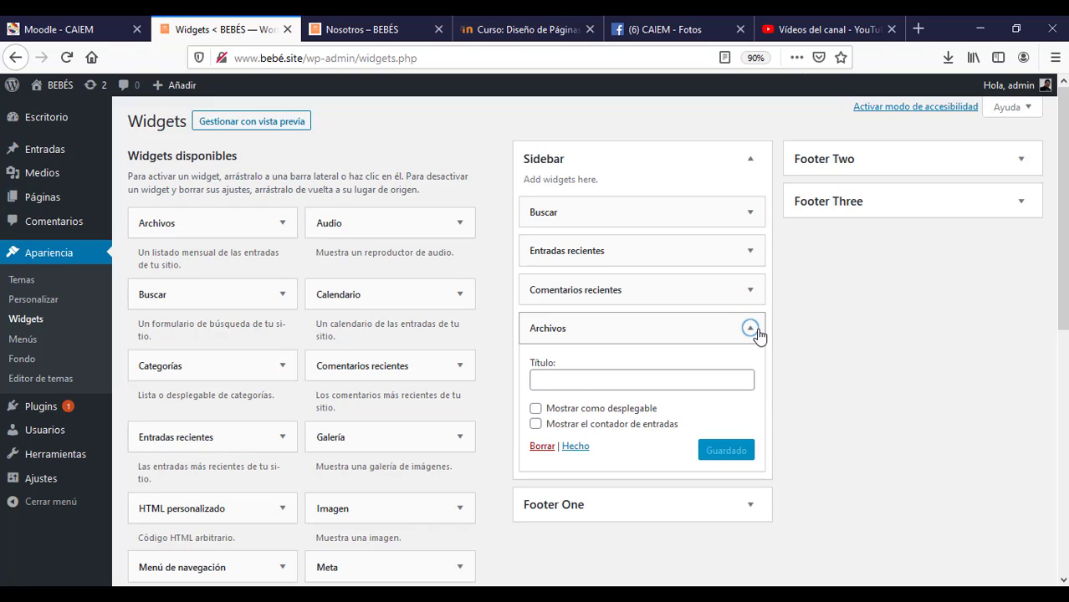
click(541, 449)
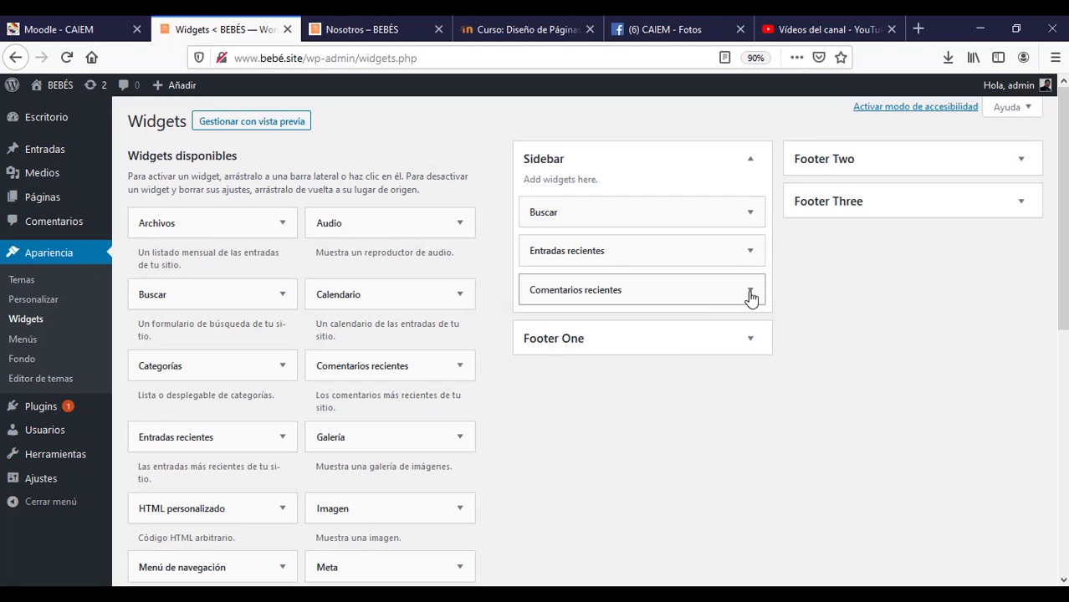
mouse_move(1062, 322)
mouse_down()
mouse_move(1064, 562)
mouse_move(1064, 312)
mouse_up()
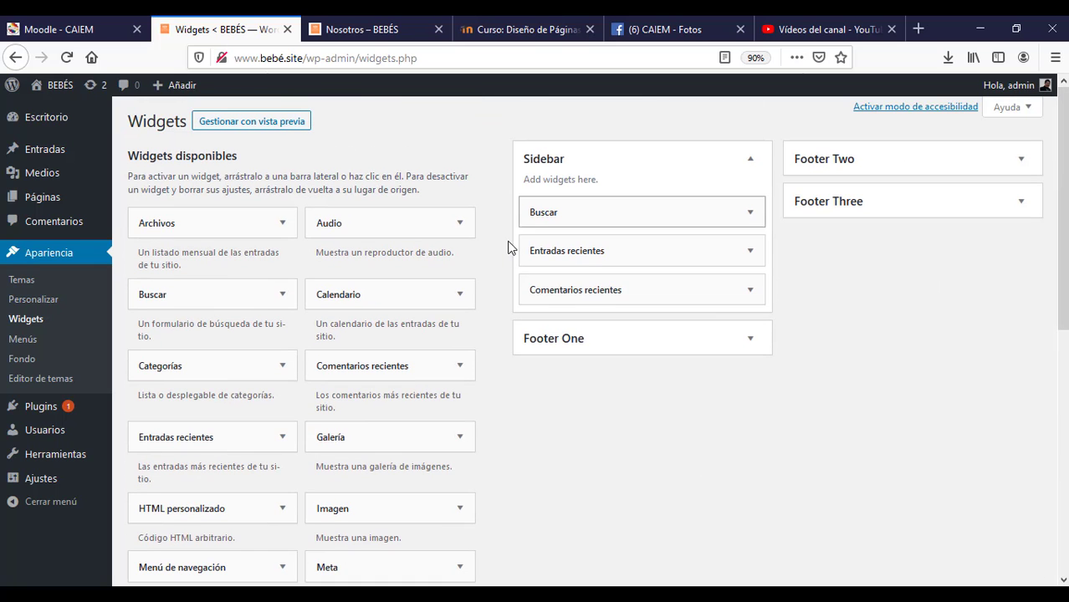
Step: Check the sidebar of the Nosotros page after the widget deletions
click(371, 30)
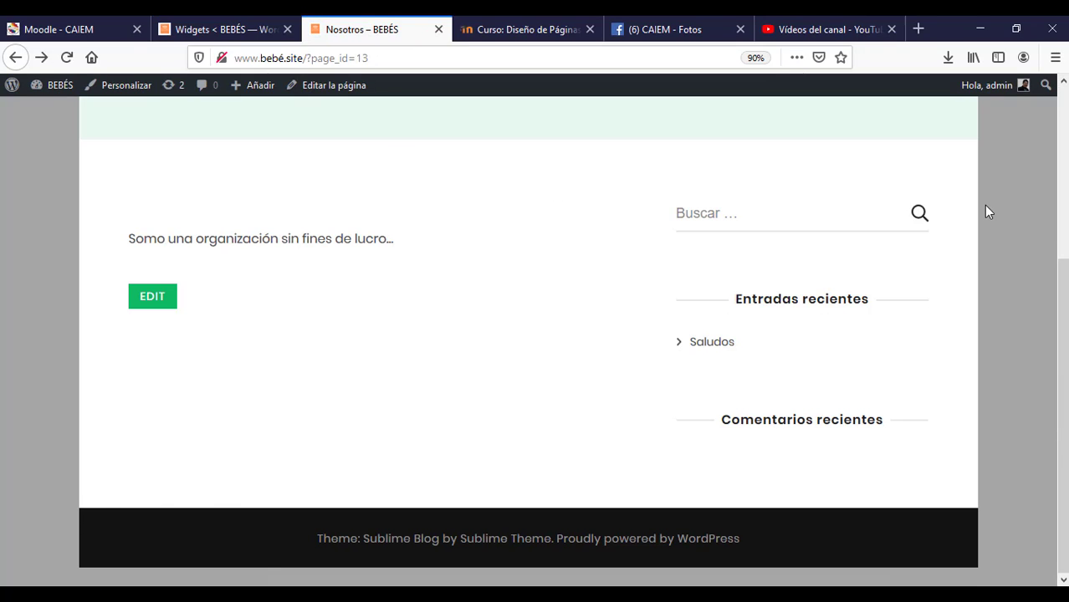
scroll(782, 285, up, 1)
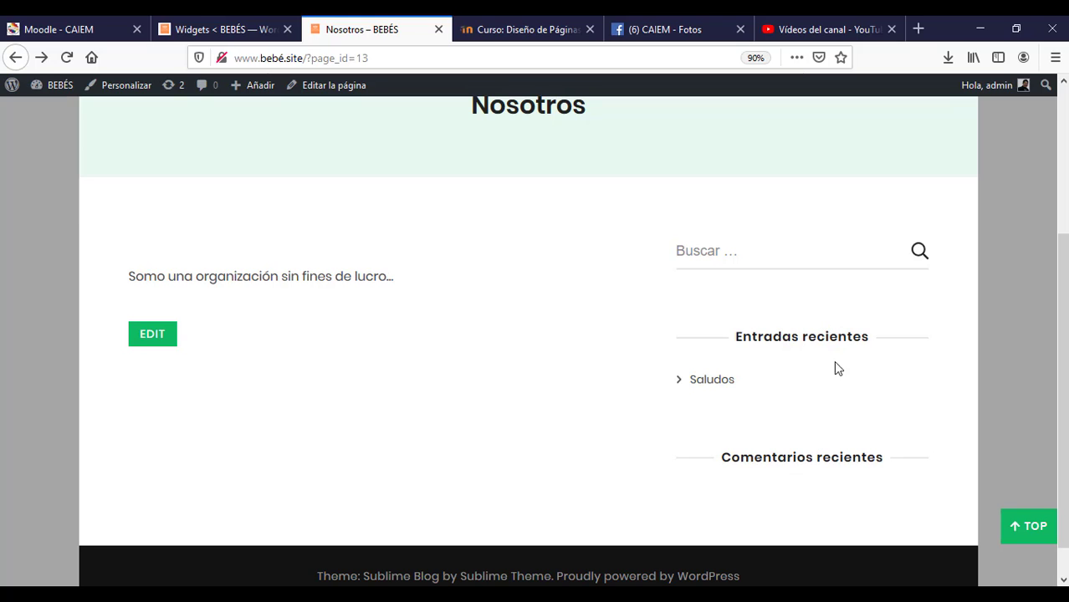
scroll(920, 401, down, 1)
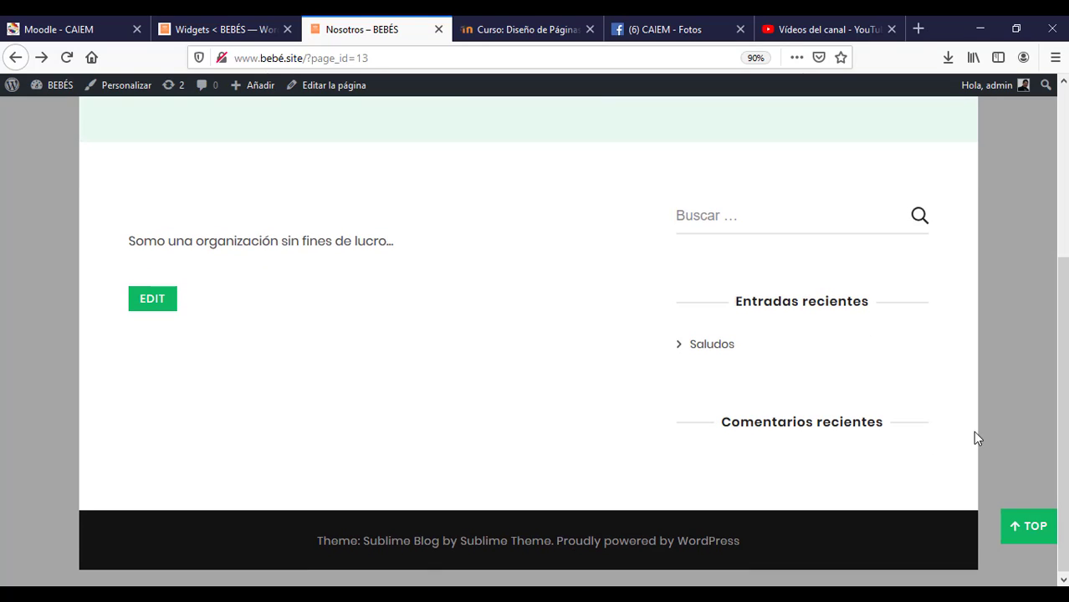
scroll(1046, 264, up, 5)
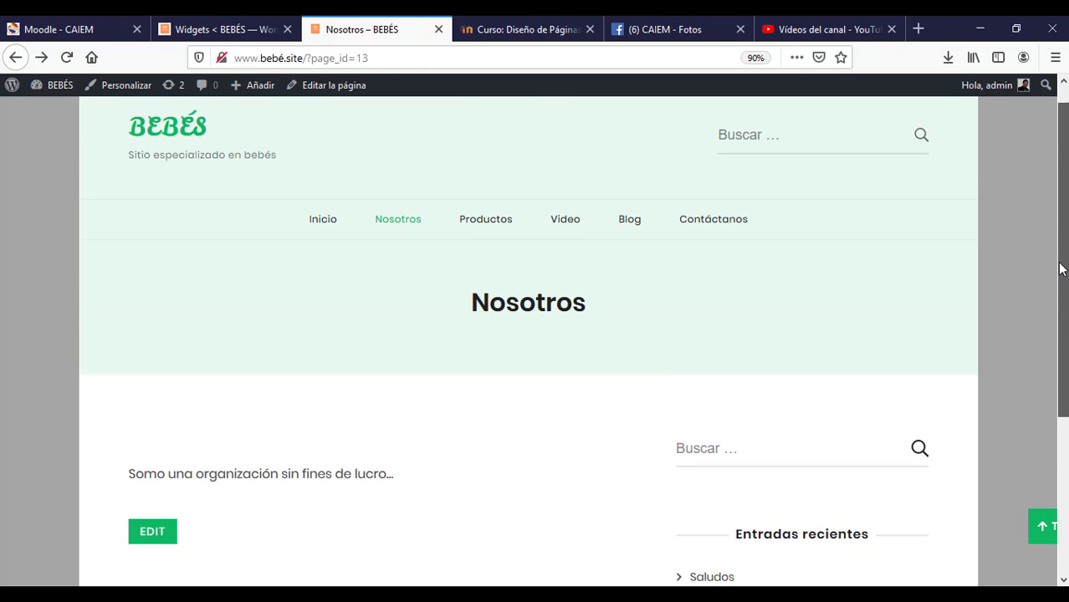
Step: Return to widget management, collapse the Sidebar area and expand the Footer One area
click(229, 33)
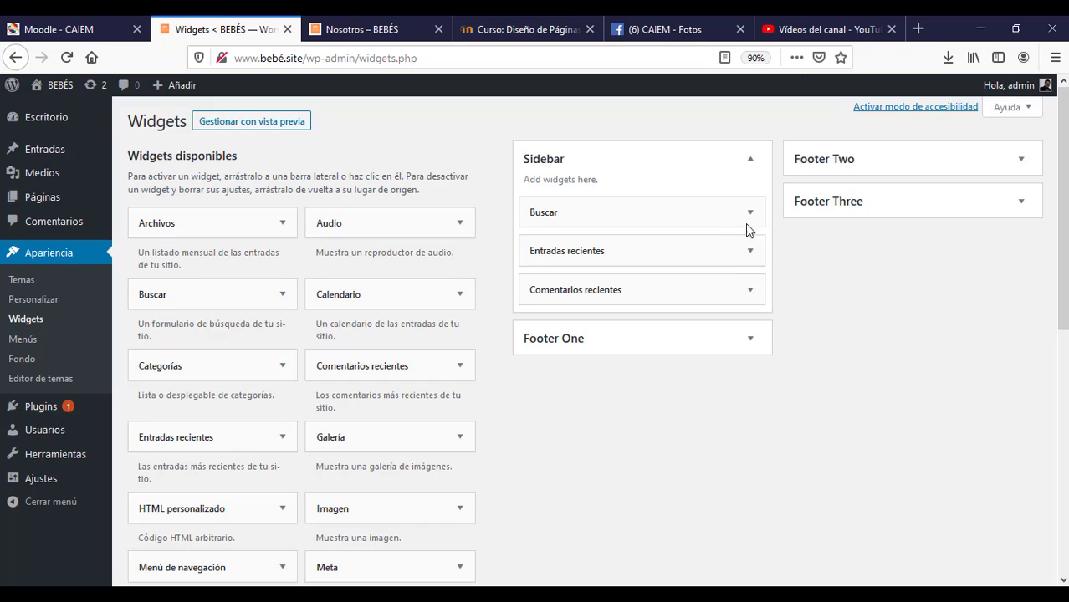
click(749, 160)
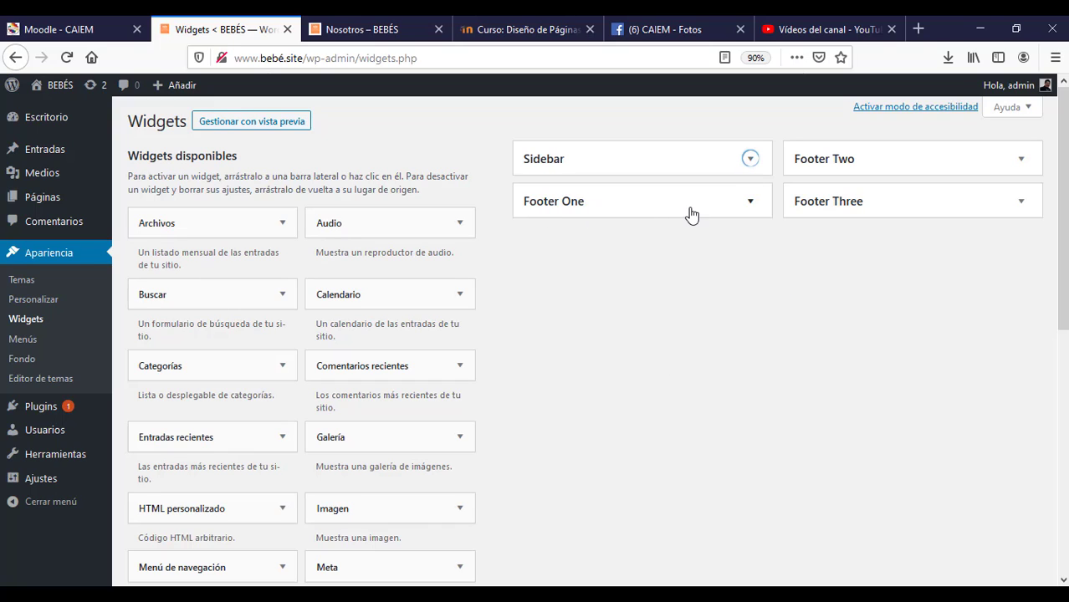
click(751, 204)
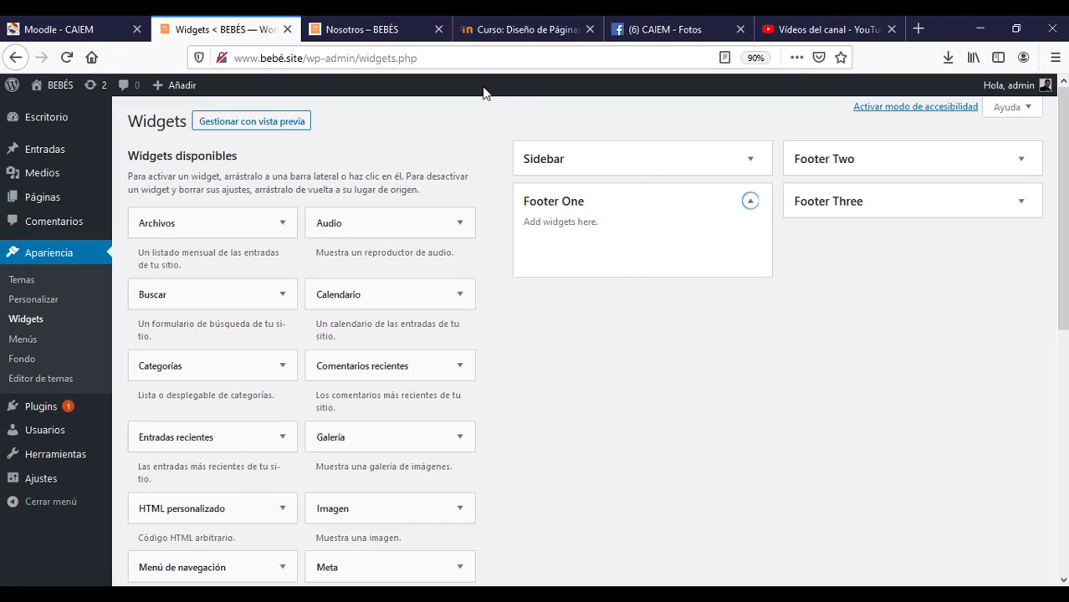
Step: Examine the footer of the Nosotros page and switch to the online course page
click(364, 29)
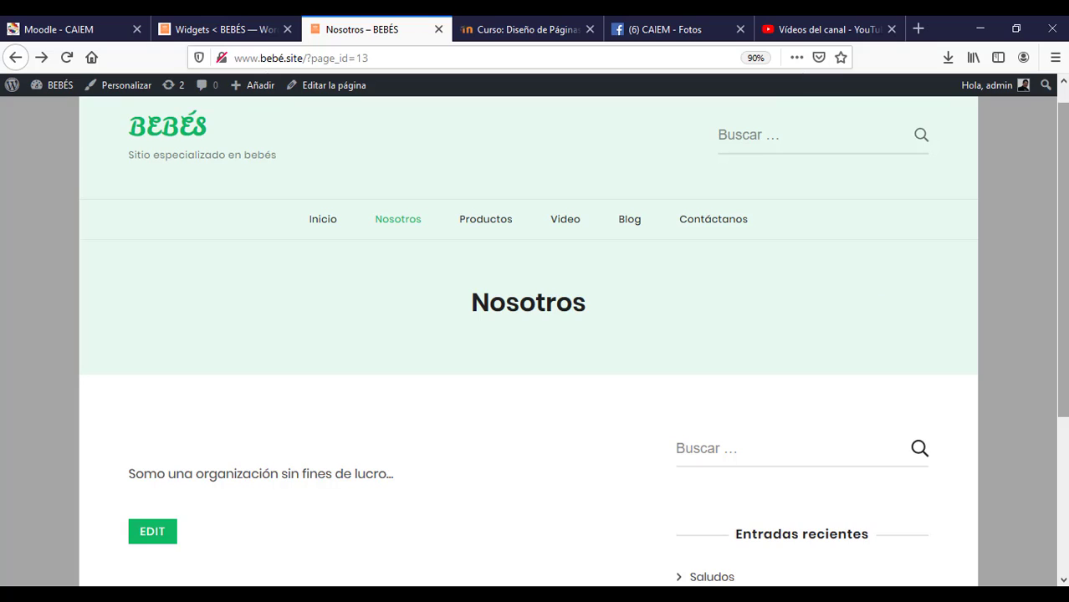
scroll(879, 279, down, 5)
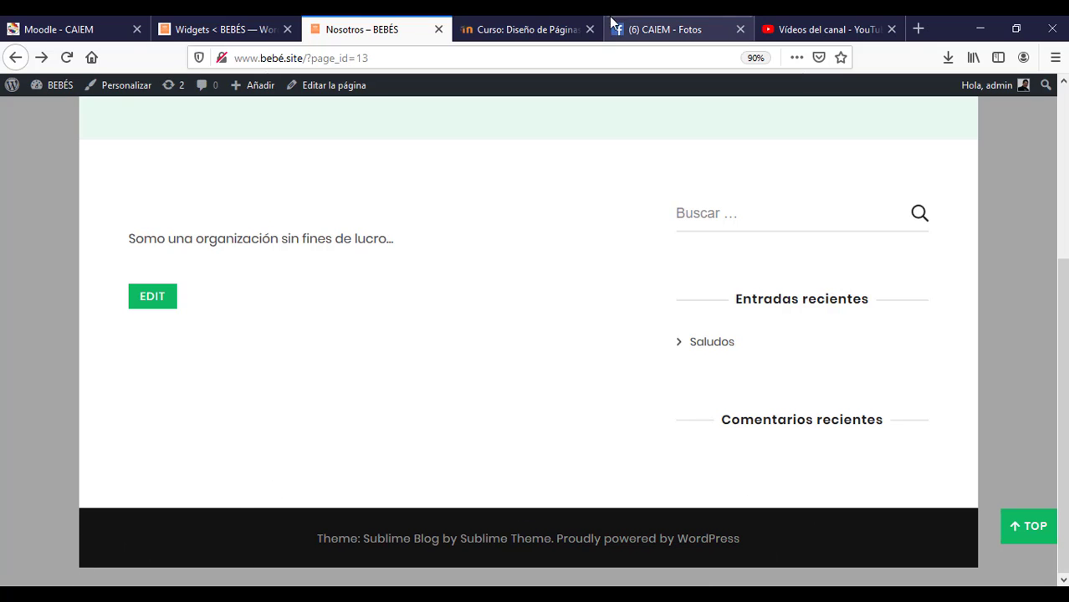
click(540, 27)
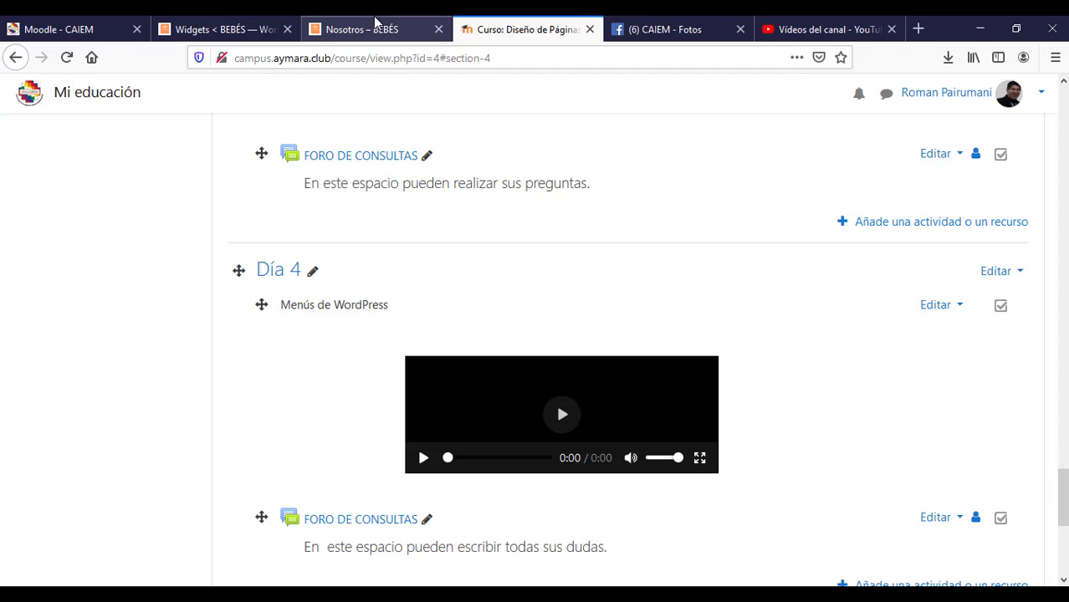
Step: Return to widget management, add a Menú de navegación widget to Footer One using Menu 1, and save it
click(214, 29)
mouse_move(1064, 224)
mouse_down()
mouse_move(1064, 405)
mouse_move(1066, 214)
mouse_move(1066, 296)
mouse_move(1065, 230)
mouse_up()
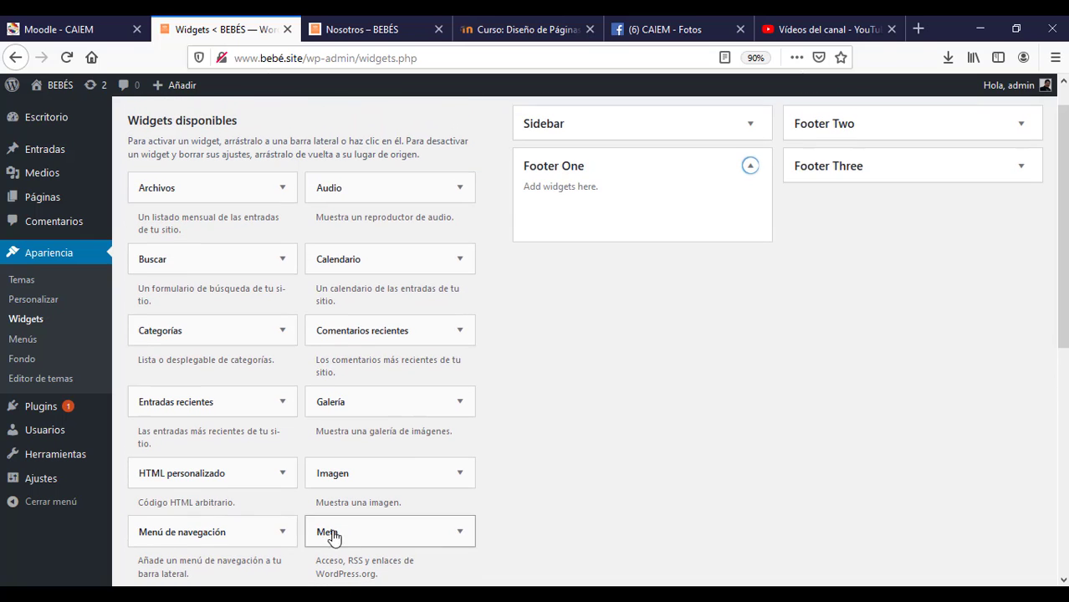
drag(246, 533, 634, 218)
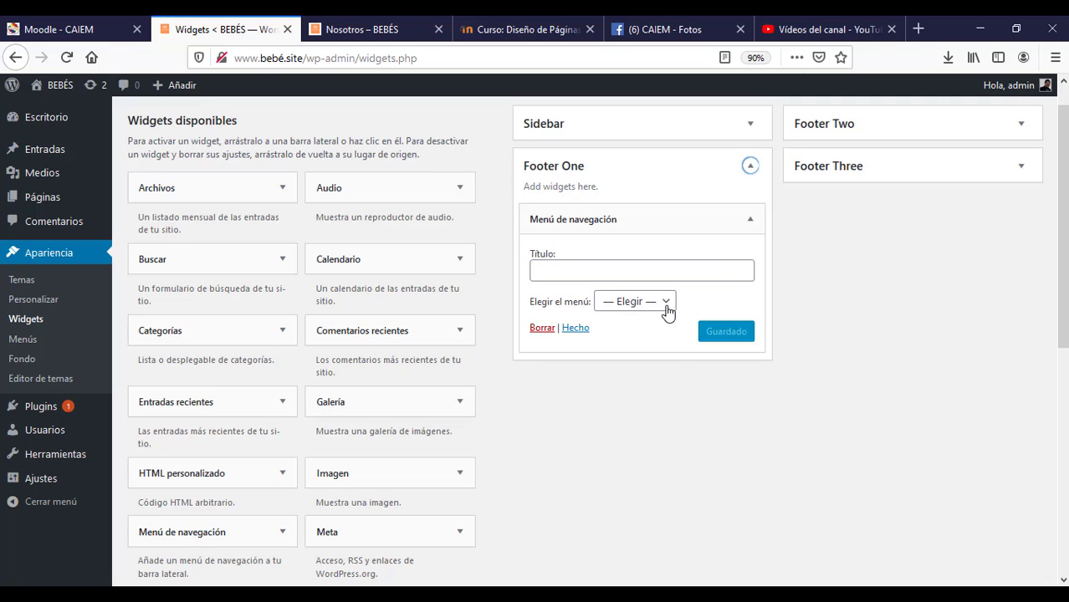
click(667, 302)
click(638, 342)
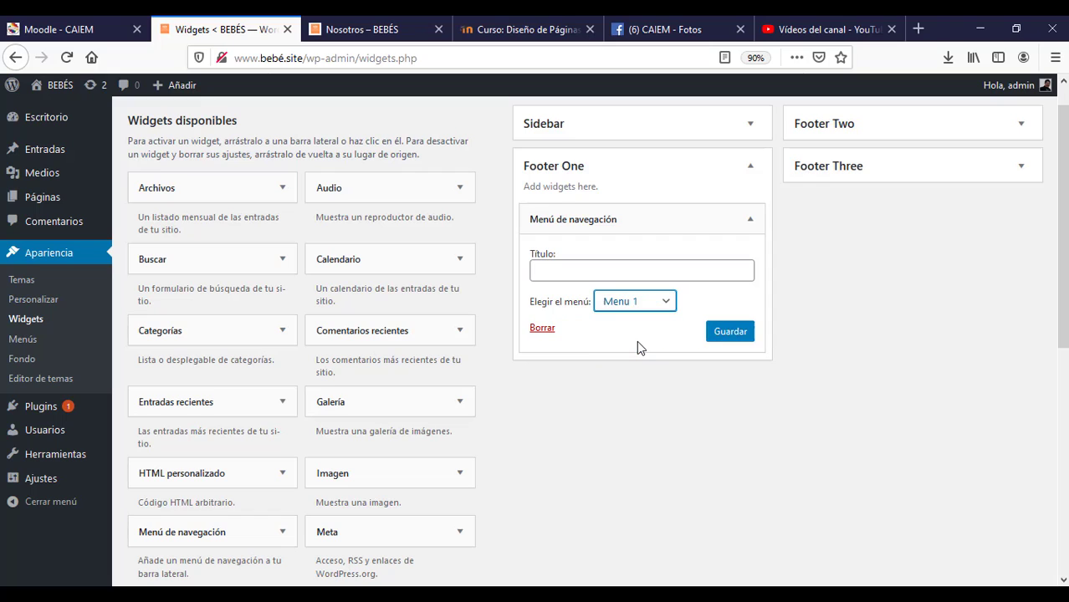
click(729, 332)
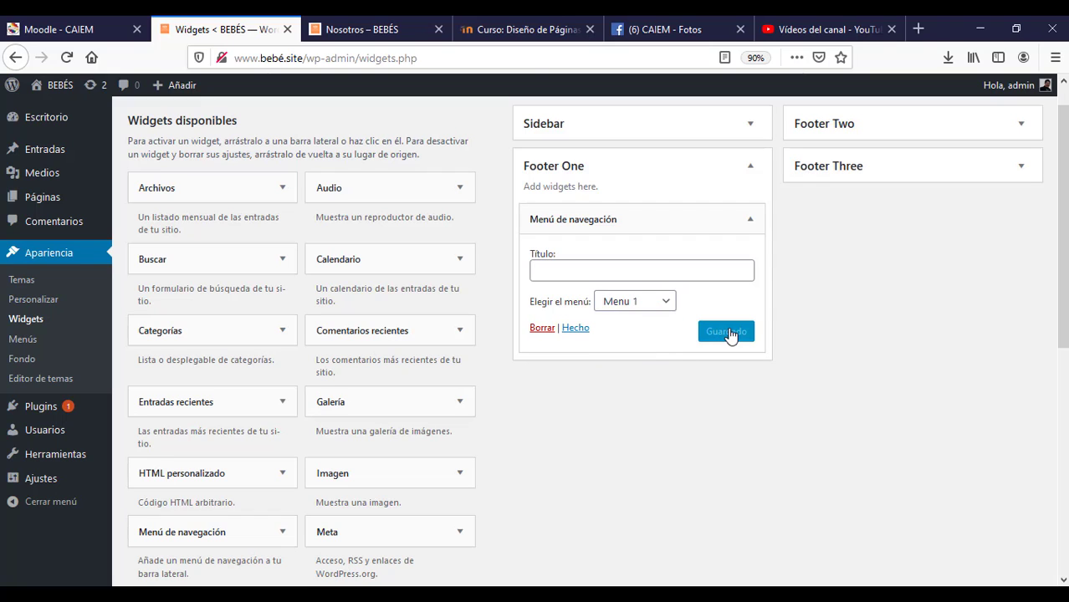
Step: Reload the Nosotros page and check the navigation menu in its footer
click(353, 29)
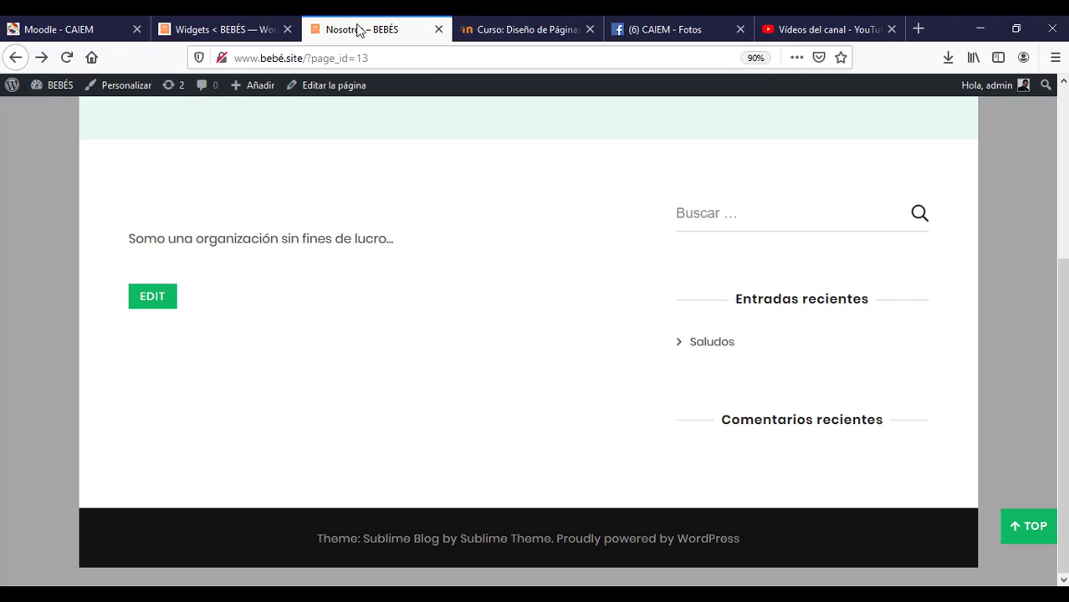
click(67, 58)
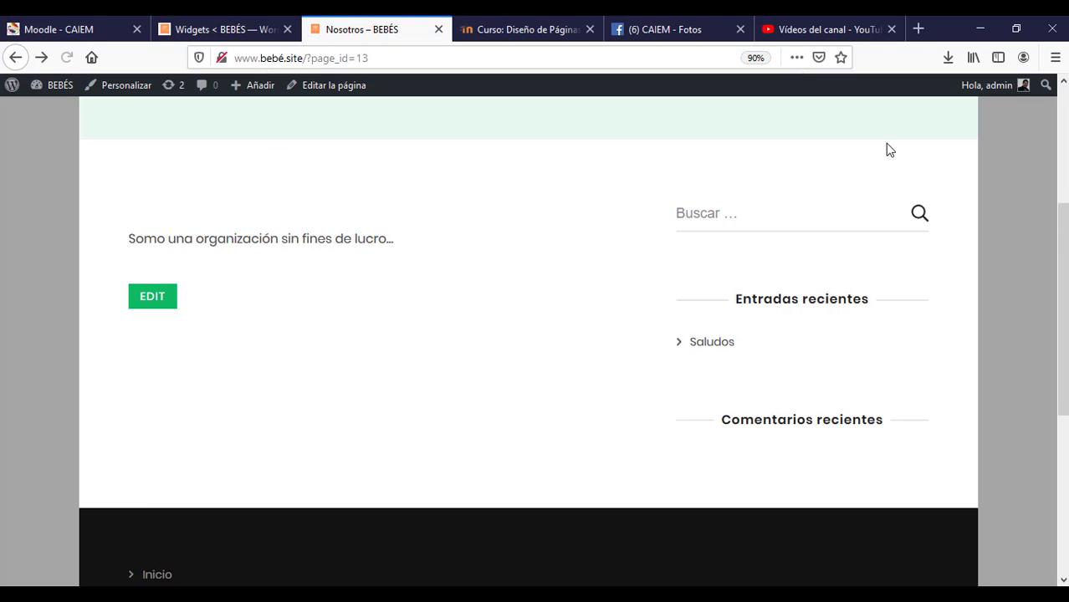
drag(1063, 267, 1063, 279)
scroll(312, 415, down, 2)
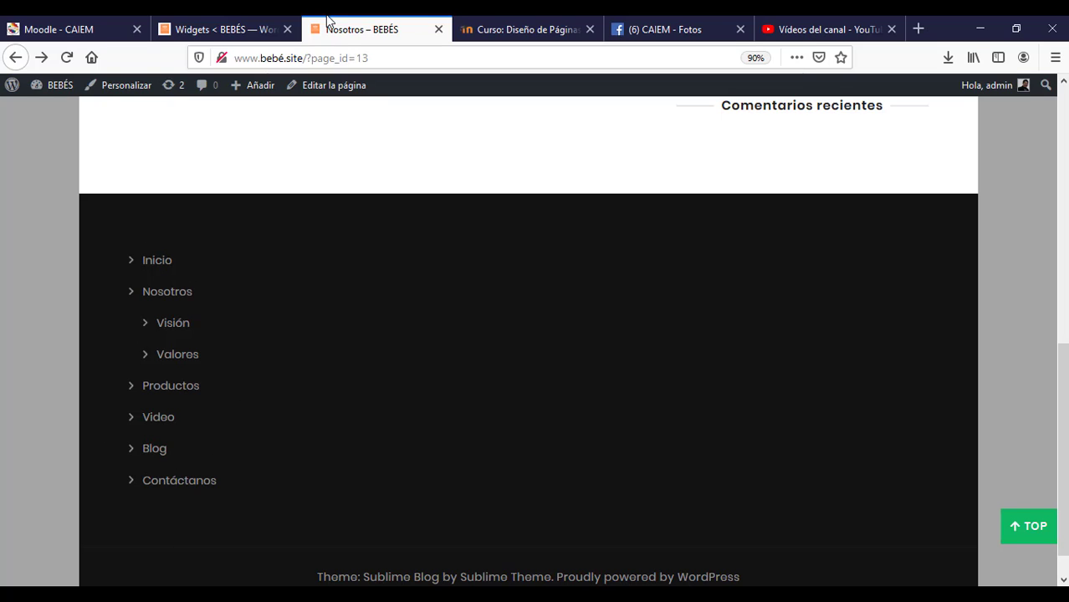
Step: Back in widget management, add a Calendario widget to the Footer Two area and save it with the title "Calendario"
click(203, 28)
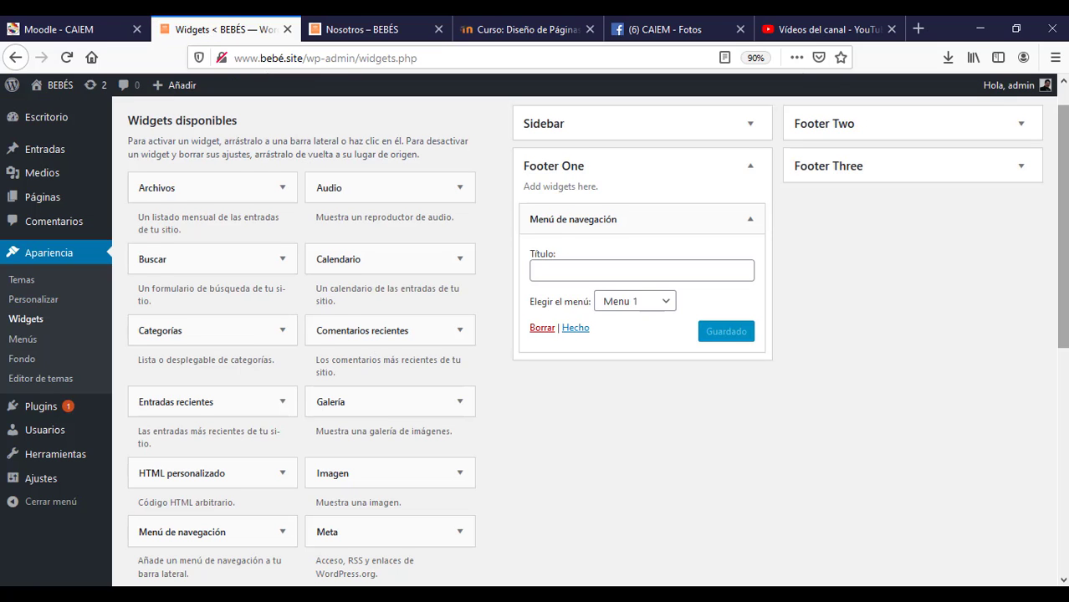
scroll(923, 248, up, 1)
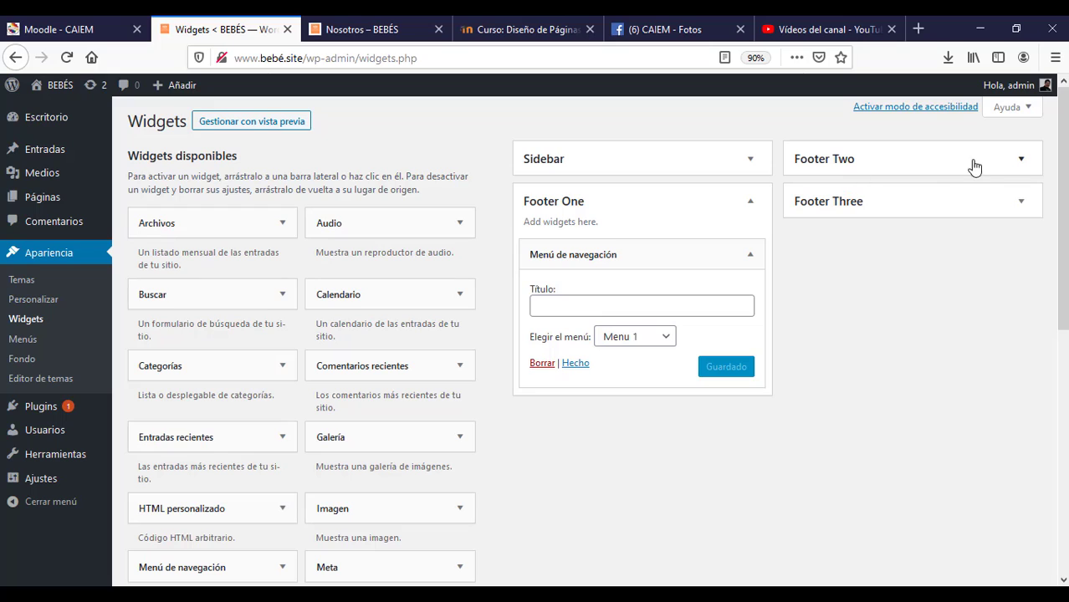
click(1022, 161)
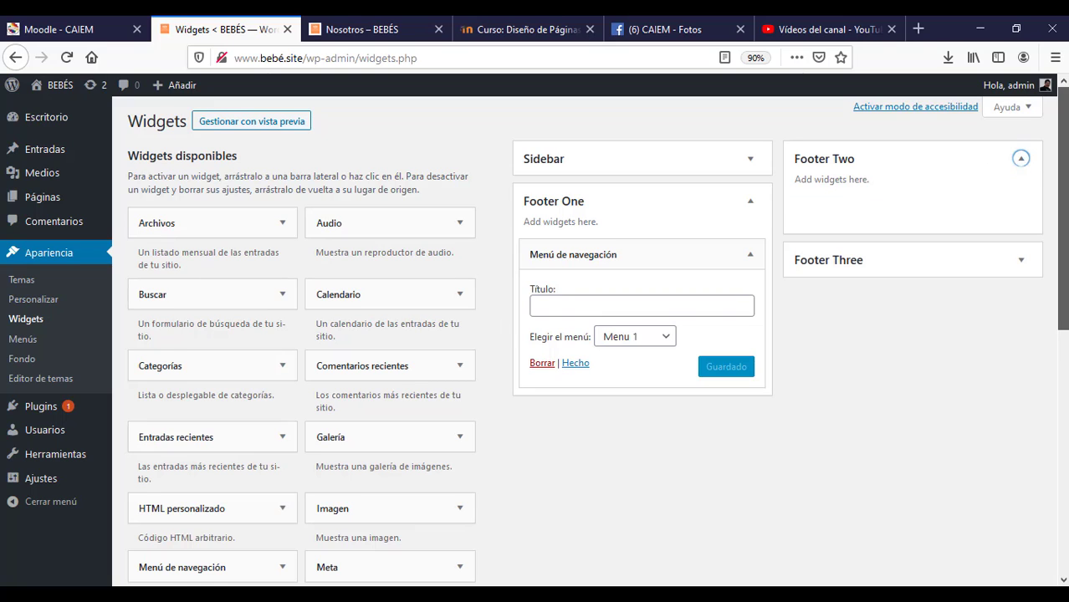
scroll(426, 156, down, 2)
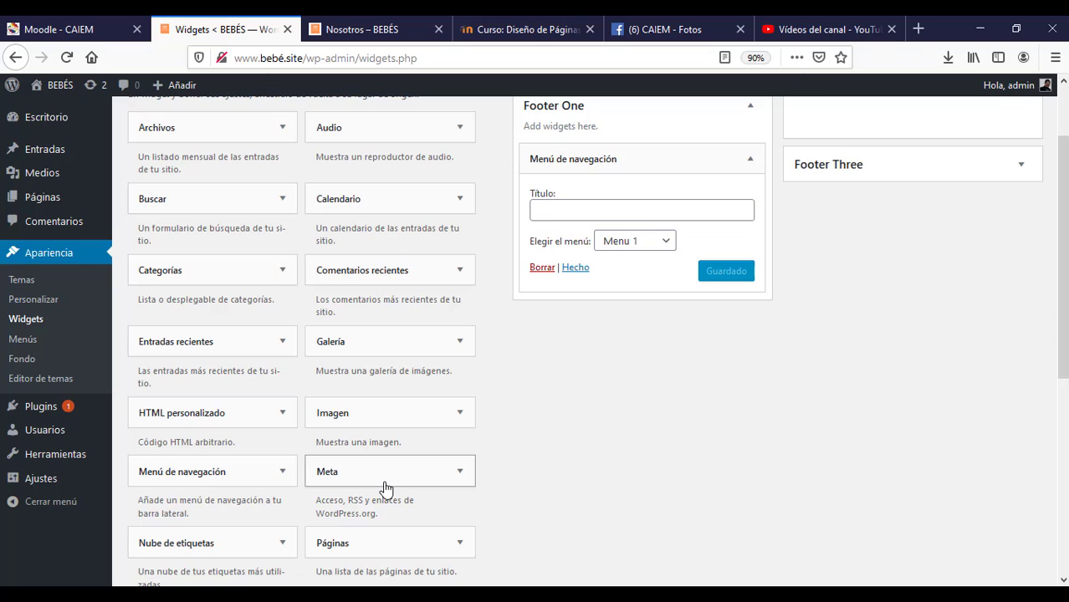
scroll(1062, 251, down, 2)
scroll(1065, 386, down, 1)
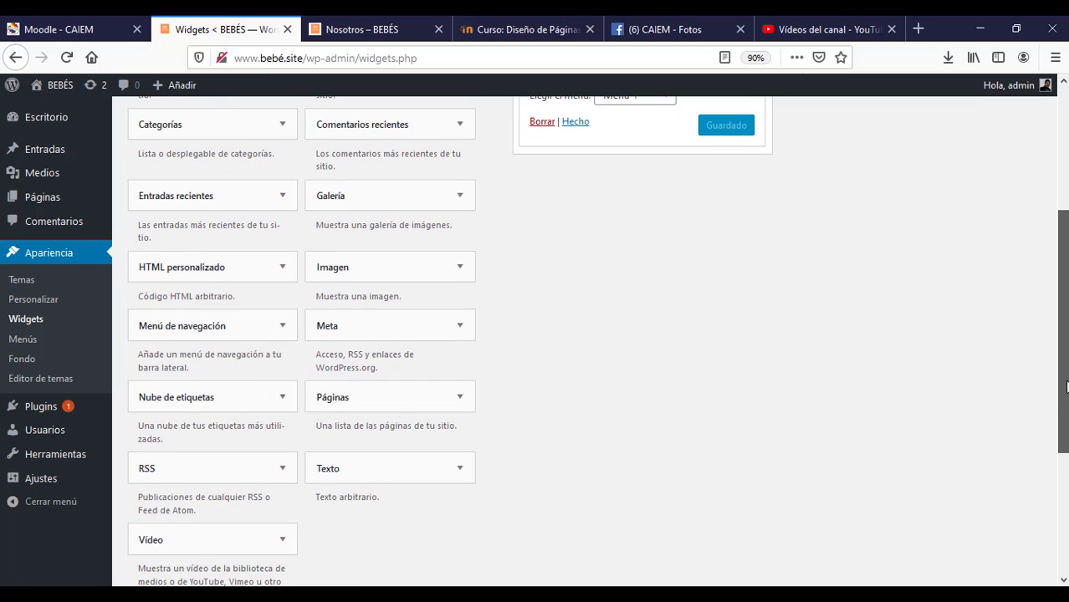
scroll(1065, 386, up, 5)
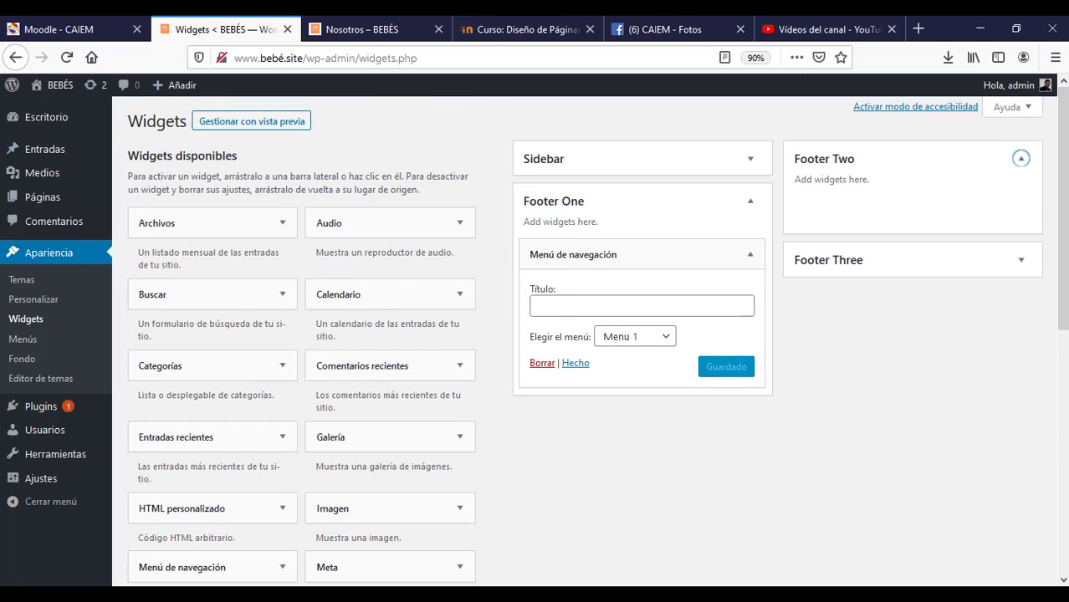
drag(381, 289, 872, 205)
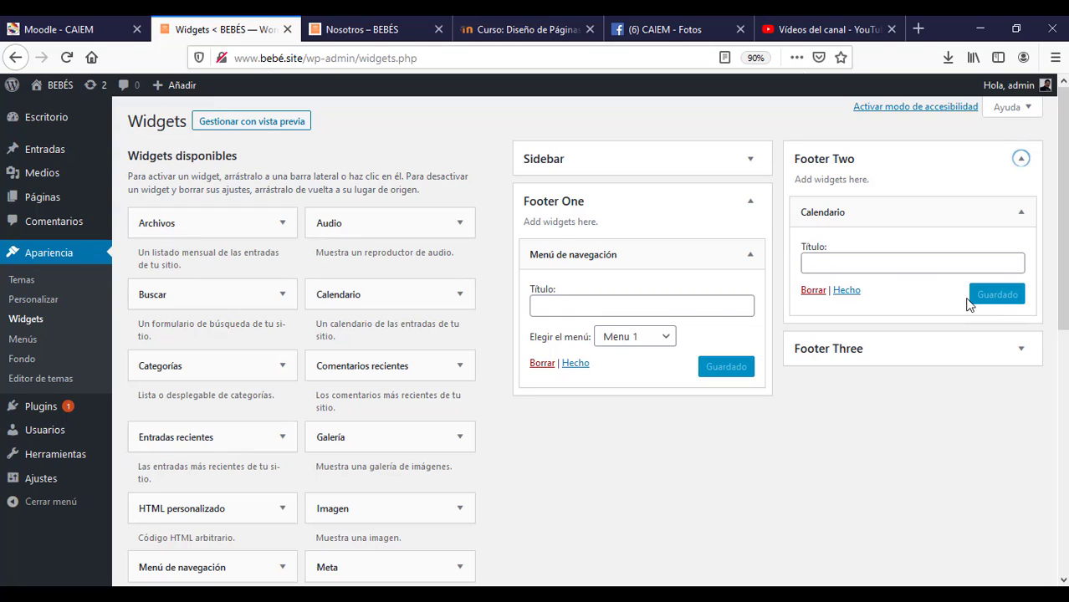
click(869, 266)
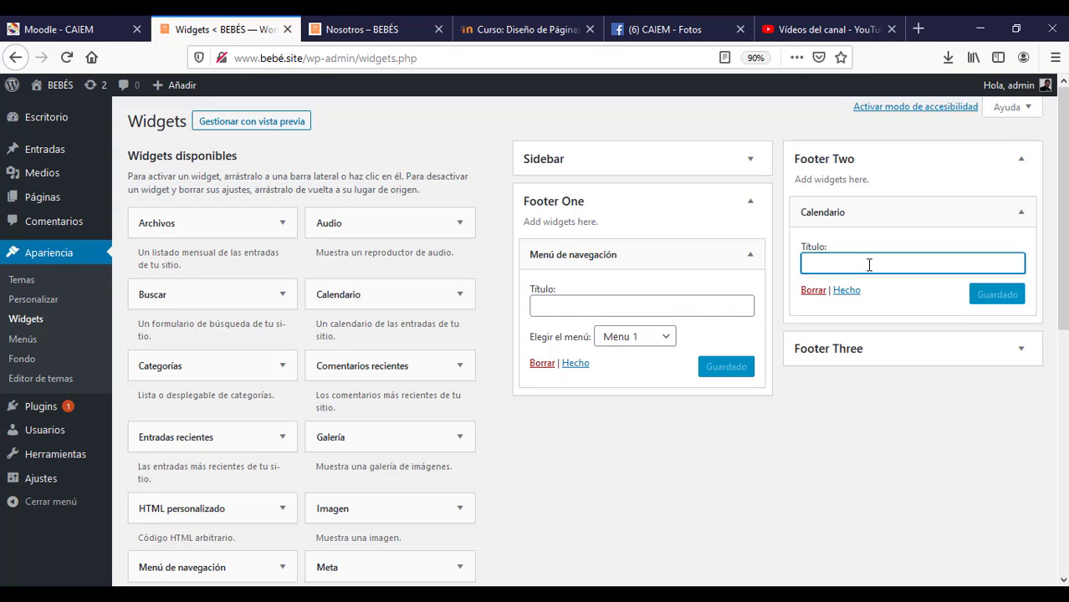
text(Calendario)
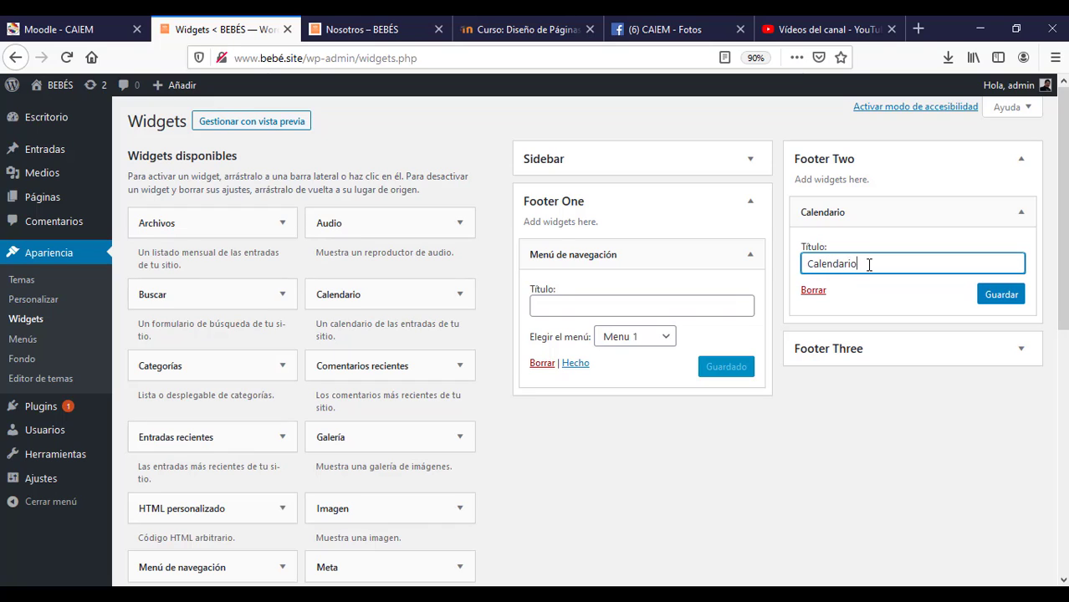
click(998, 296)
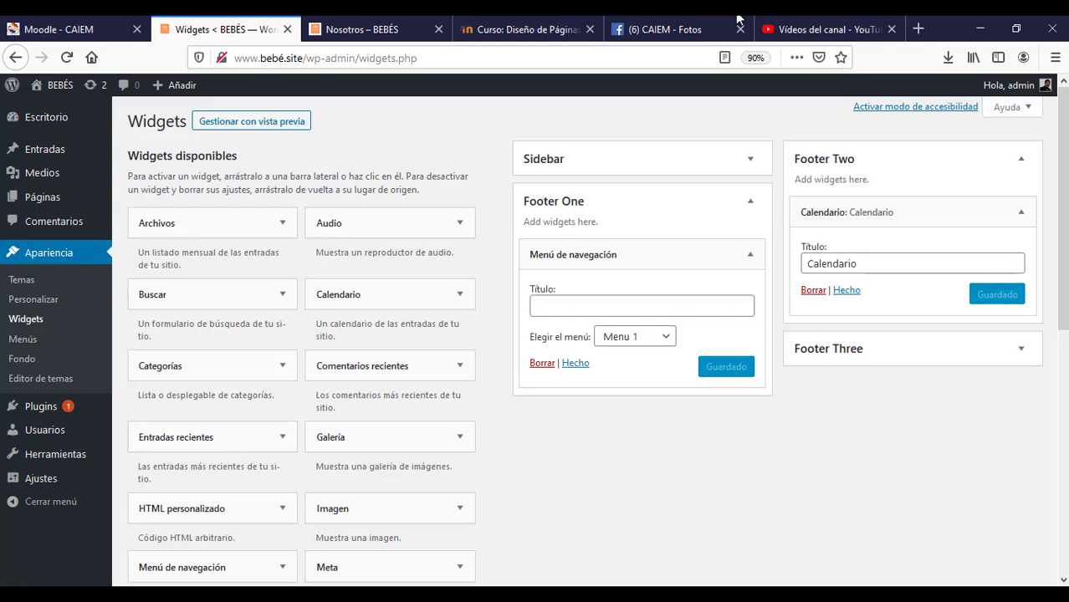
Step: Reload the Nosotros page and check the calendar in its footer
click(359, 30)
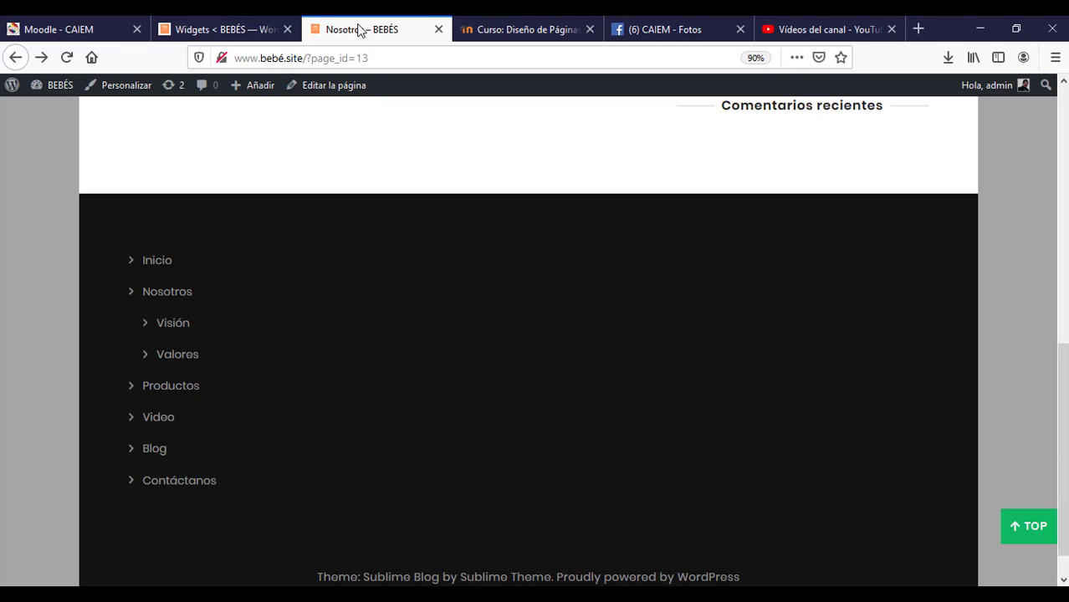
click(67, 59)
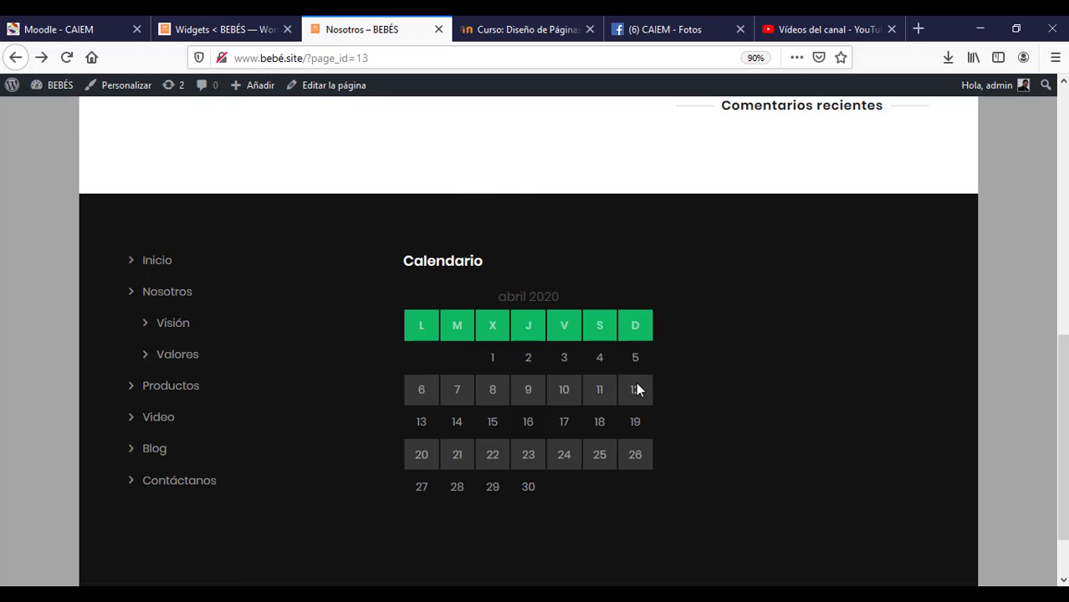
drag(1063, 418, 1063, 327)
Step: Return to widget management and collapse the Calendario and Menú de navegación widgets in the footer areas
click(227, 30)
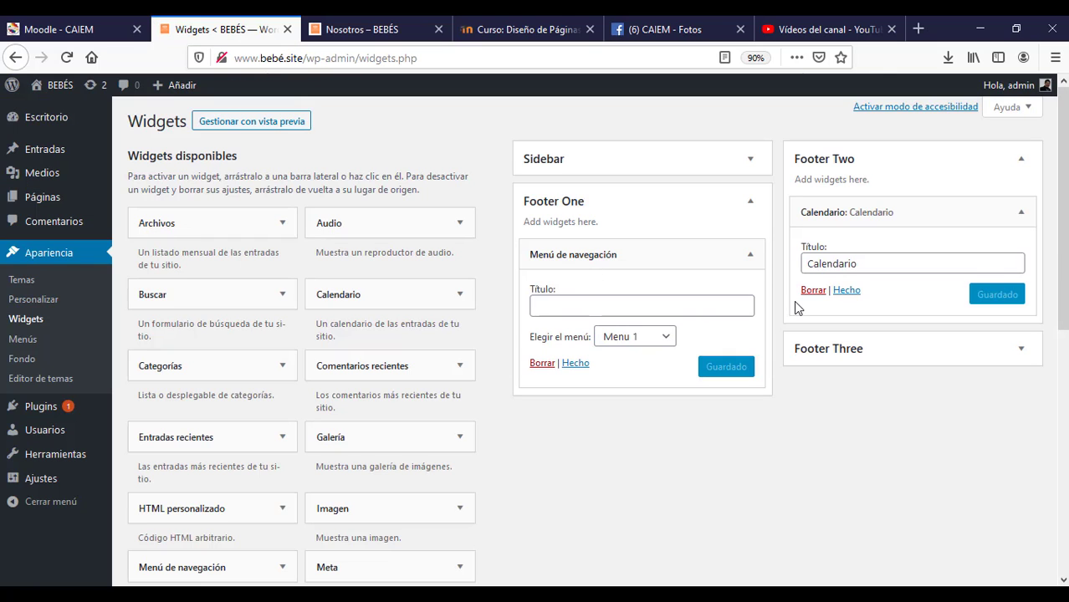
click(1025, 216)
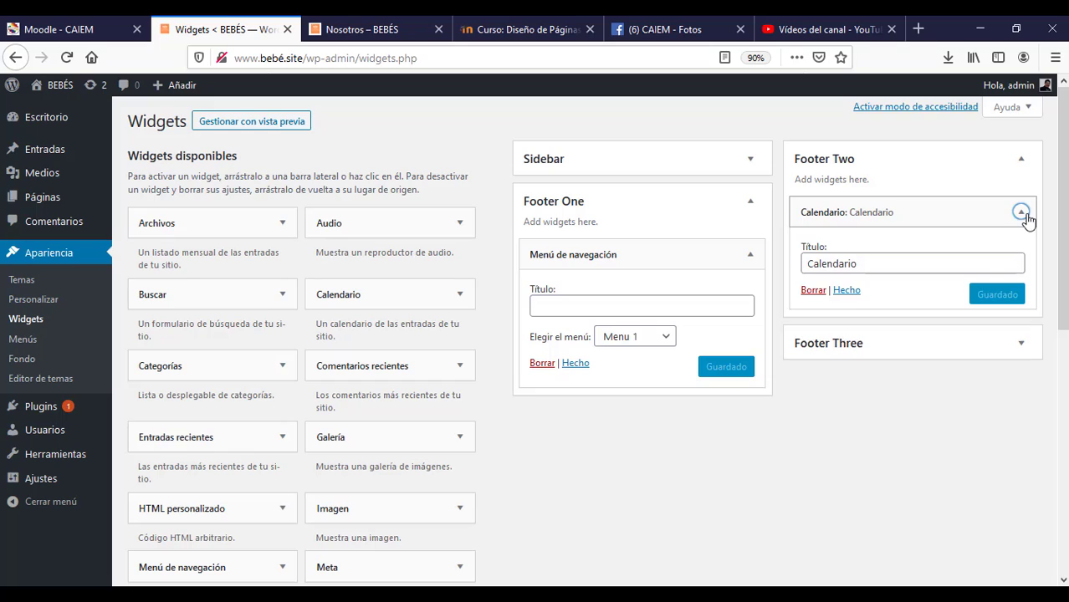
click(756, 252)
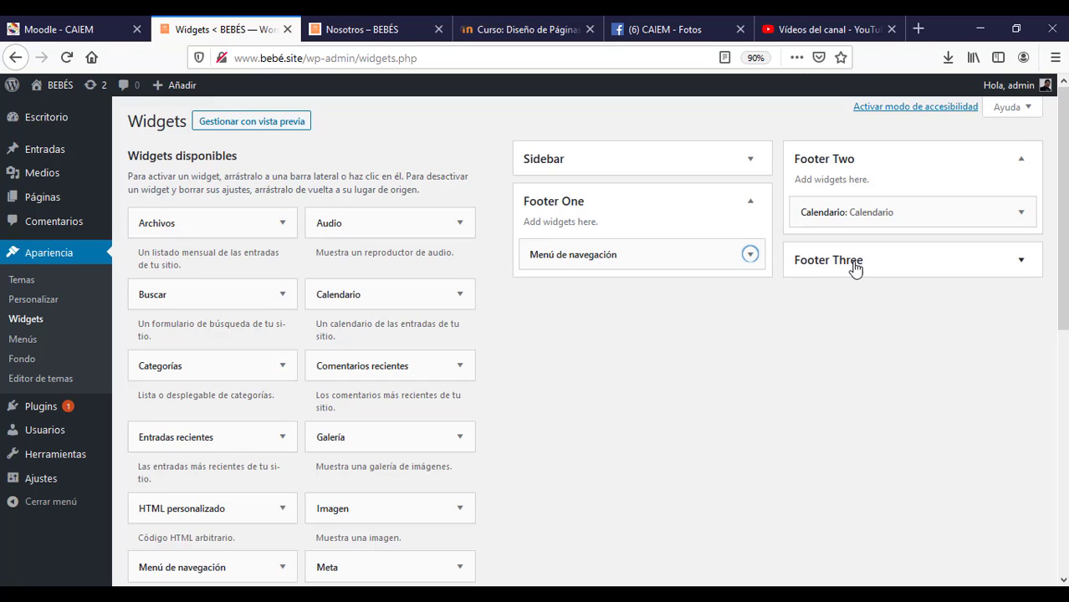
Step: Add a Texto widget to the Footer Three area and save it with the title "Auspicios"
drag(1063, 318, 1062, 427)
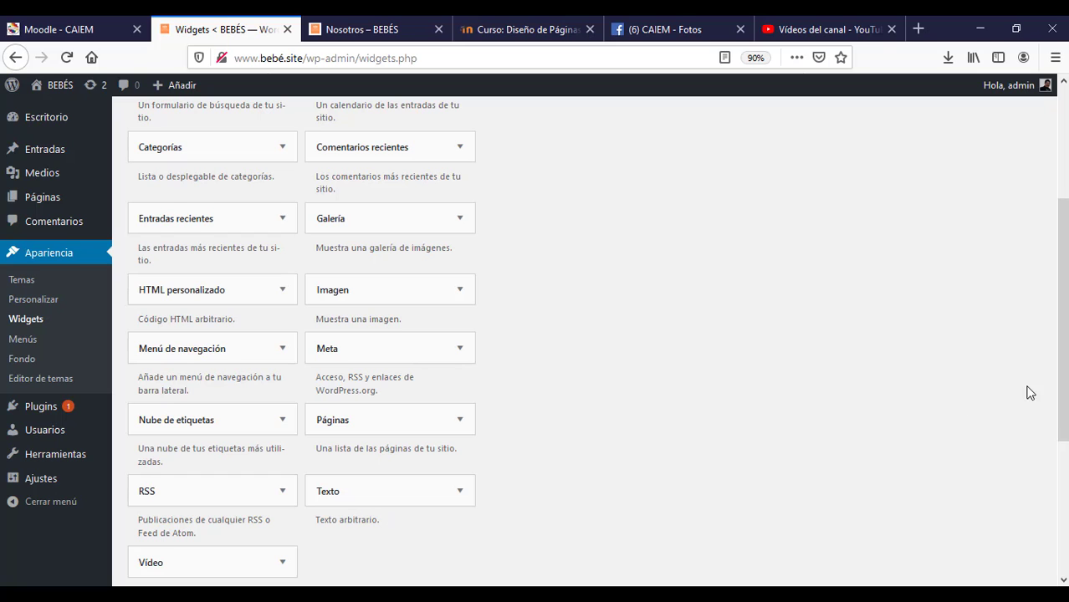
drag(1063, 388, 1067, 345)
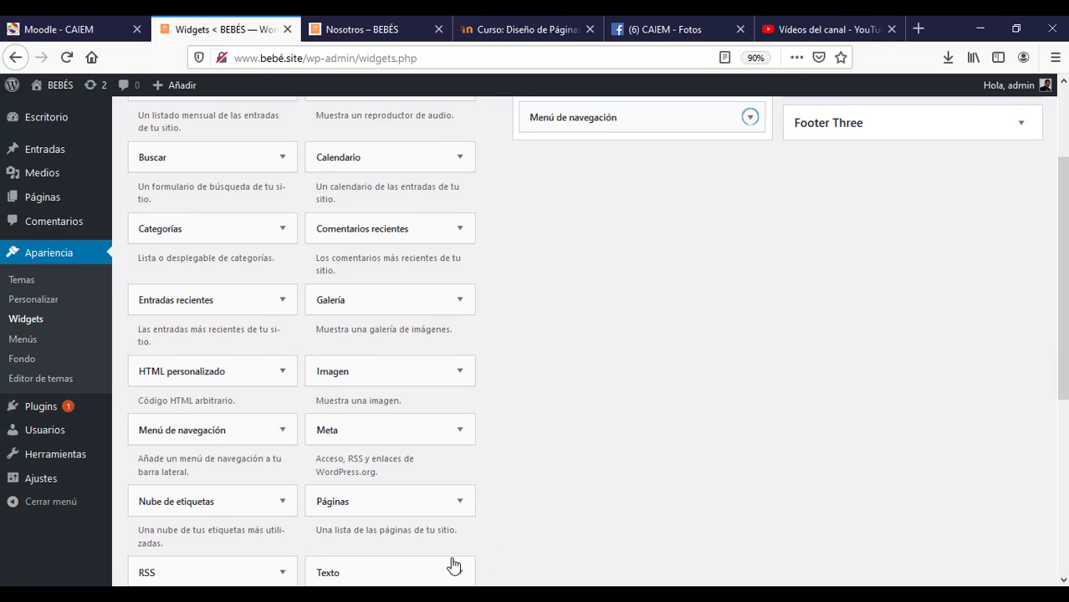
drag(389, 575, 895, 168)
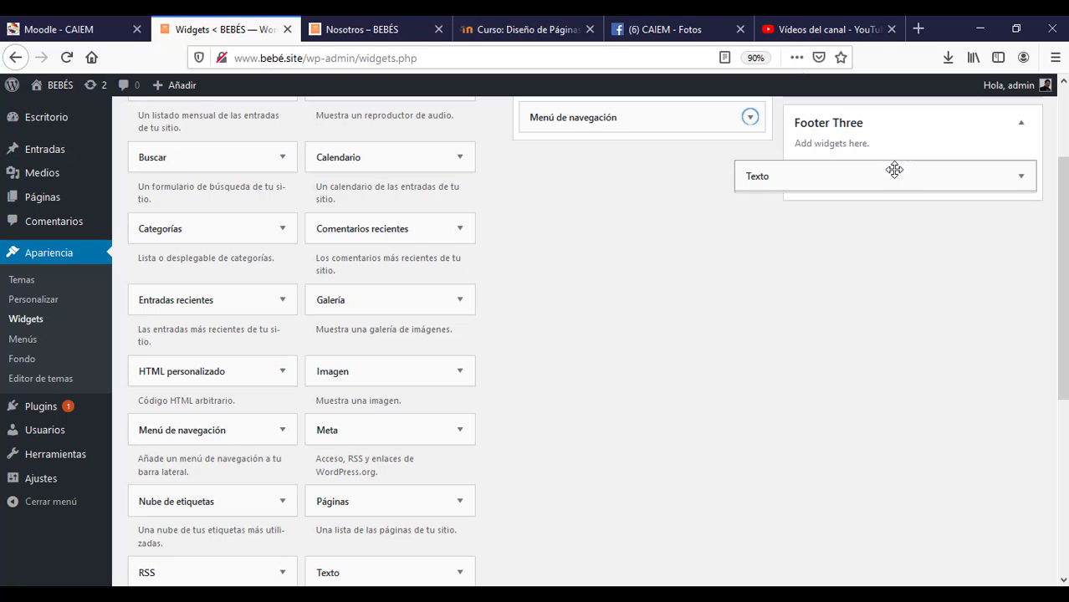
click(786, 230)
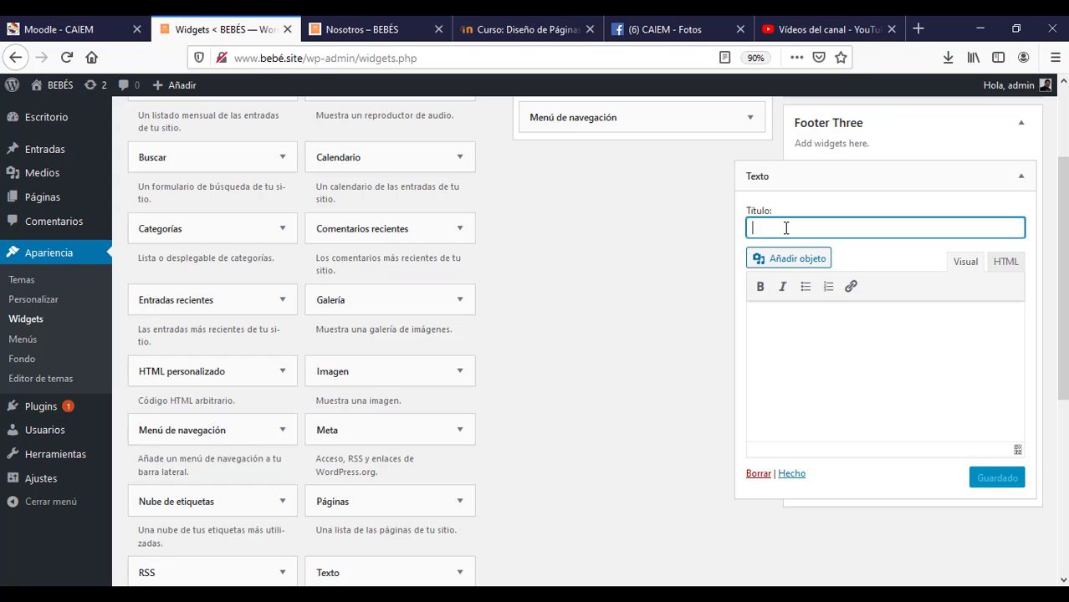
text(Auspicios)
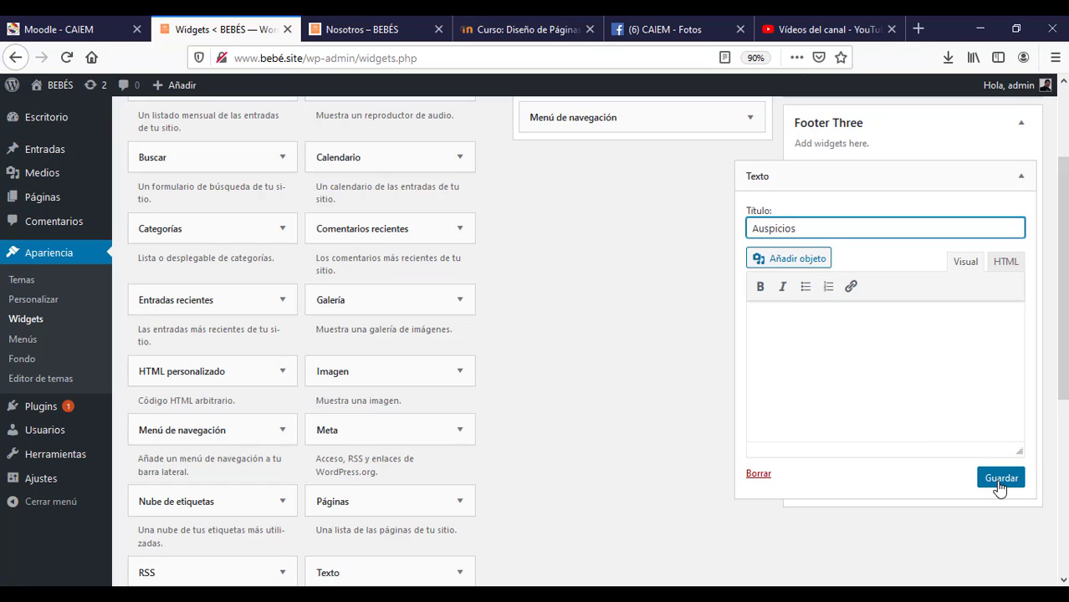
click(1000, 488)
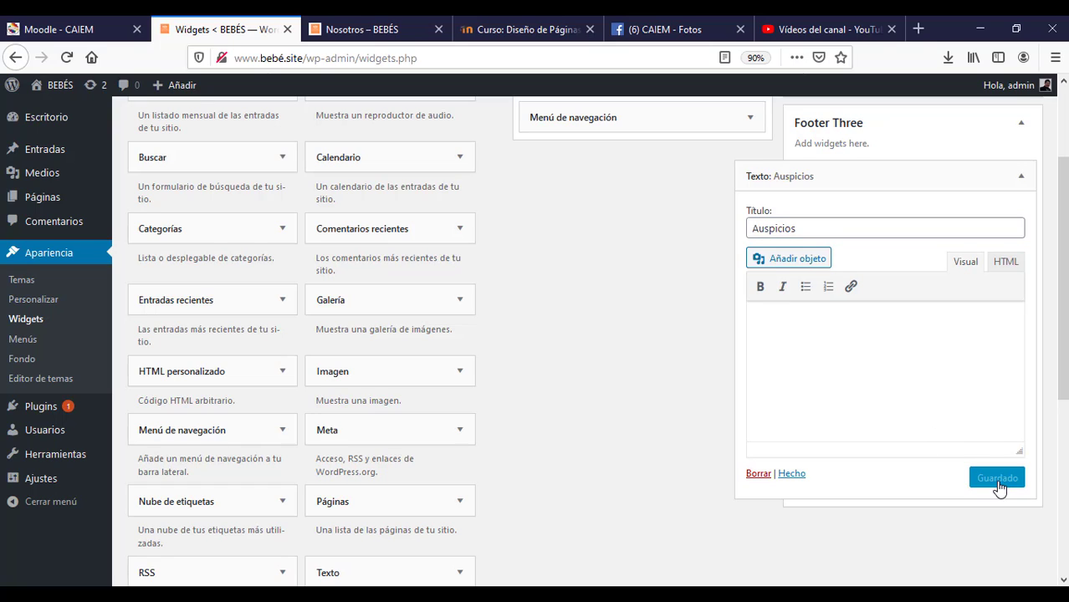
Step: Insert the Investigación.png image from the media library into the content of the Auspicios text widget
click(797, 331)
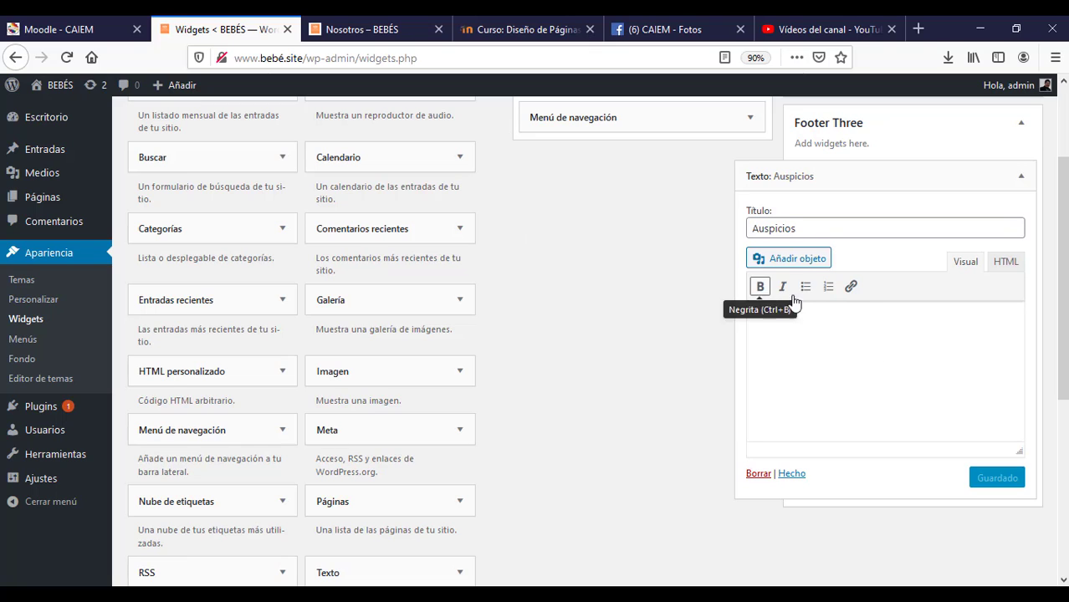
click(784, 264)
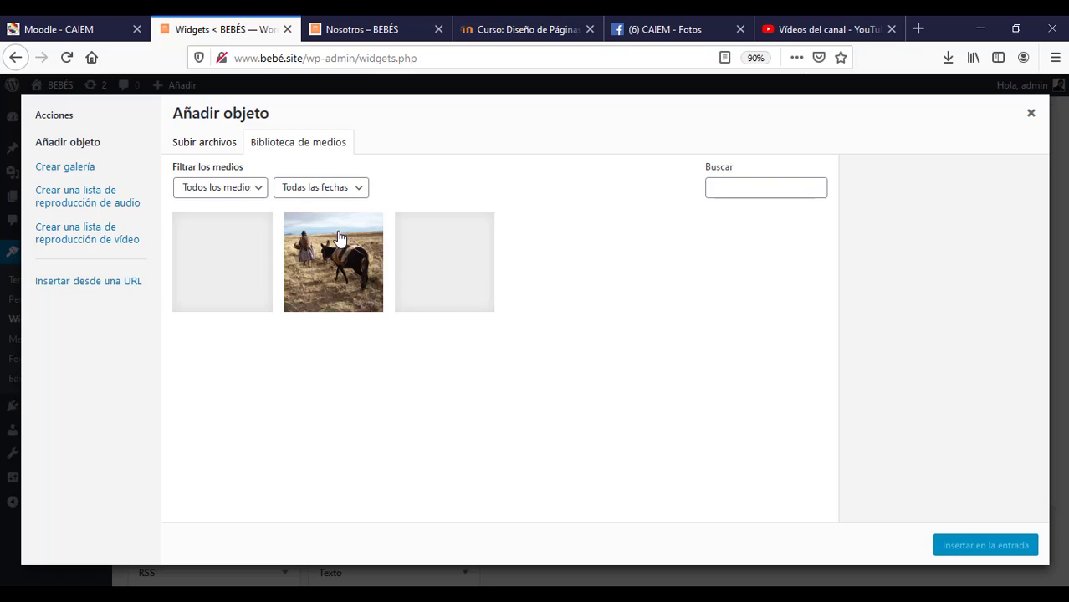
click(229, 267)
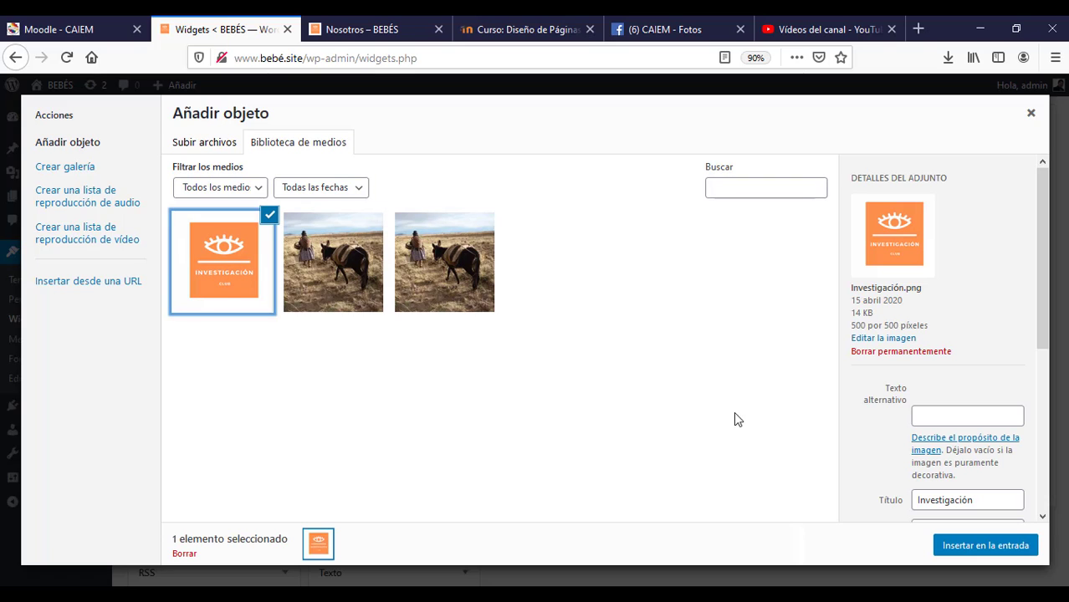
click(985, 548)
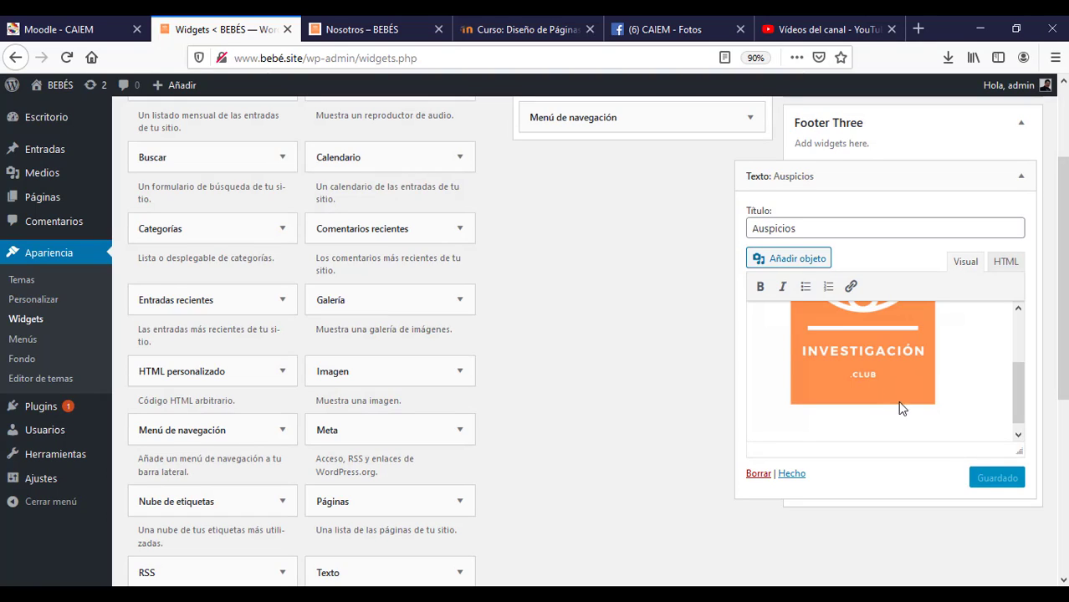
Step: Start a link on the Investigación image in the Auspicios widget and copy the address investigacion.club/ from a new browser tab
drag(1020, 398, 1007, 343)
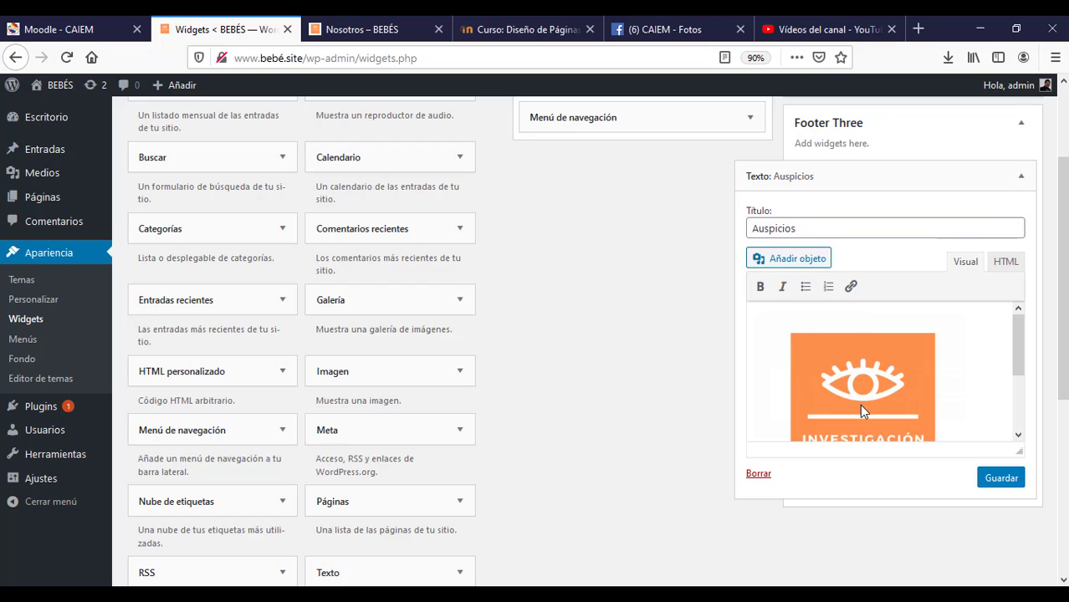
click(861, 410)
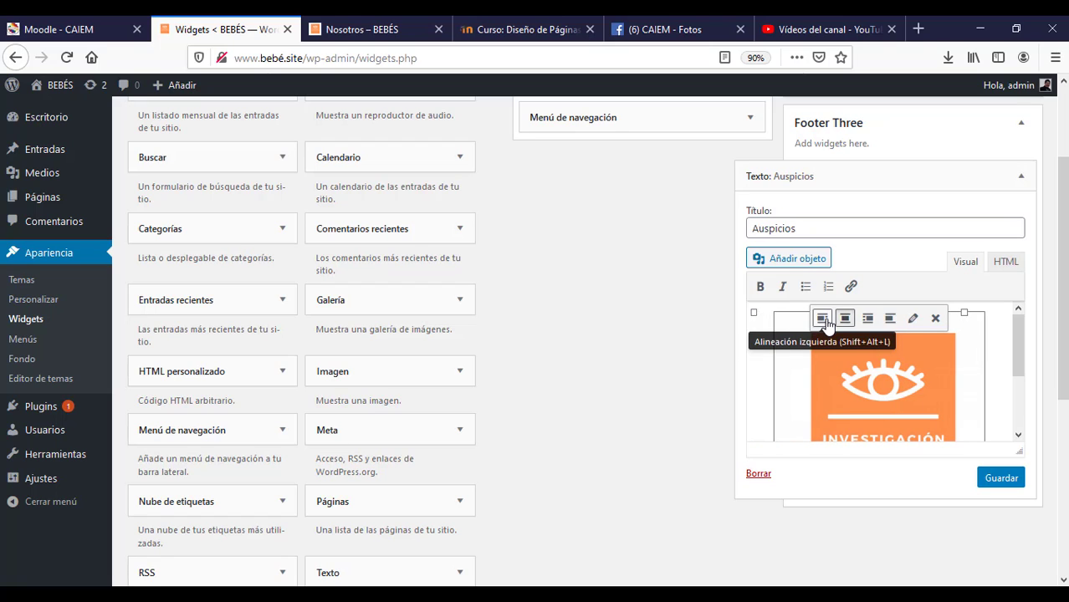
click(850, 288)
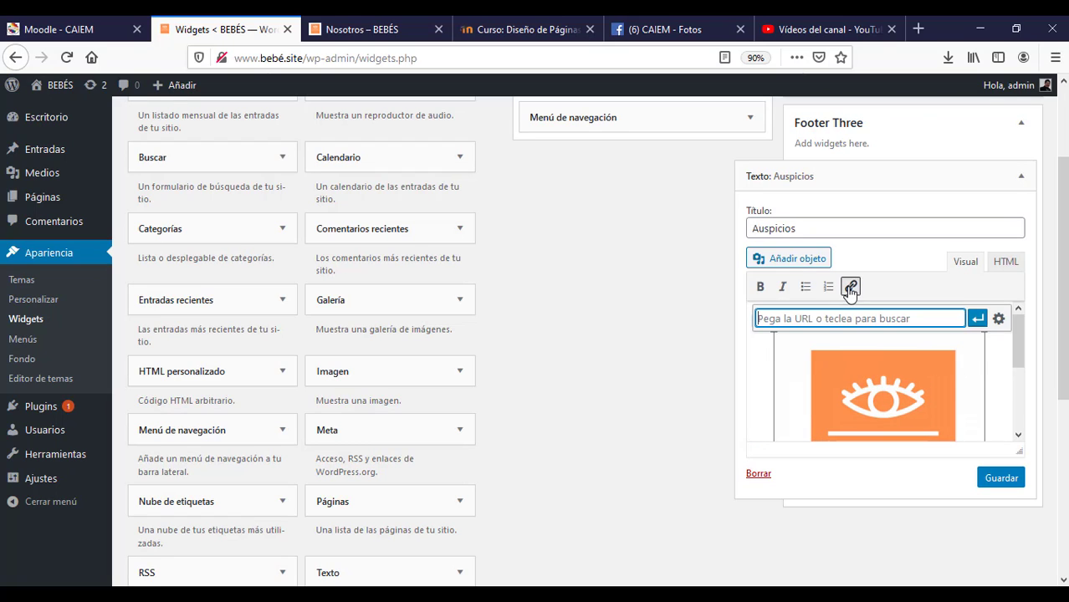
click(824, 30)
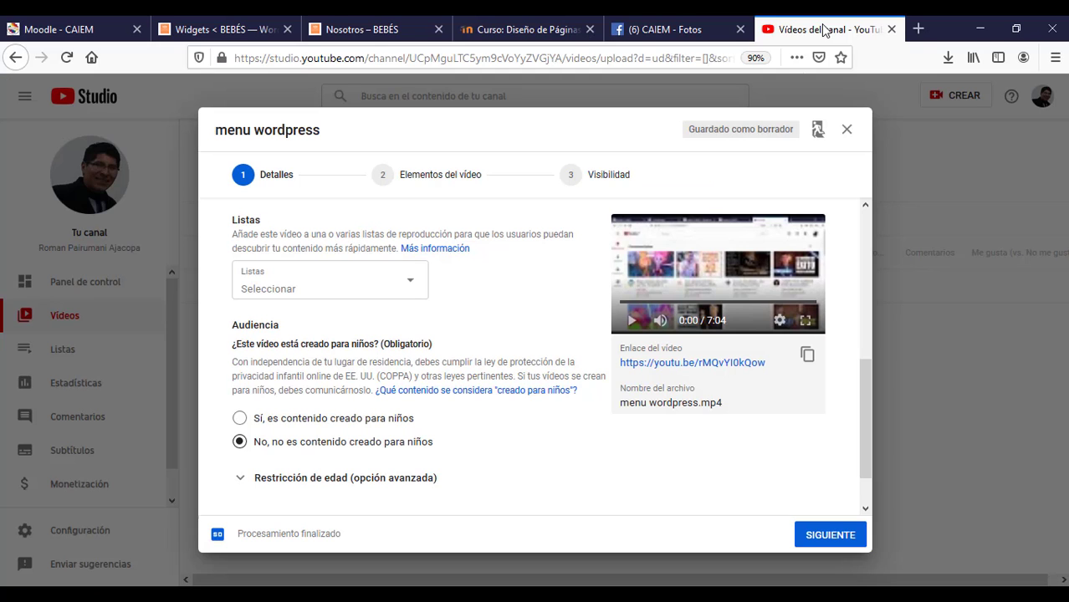
click(918, 28)
click(726, 52)
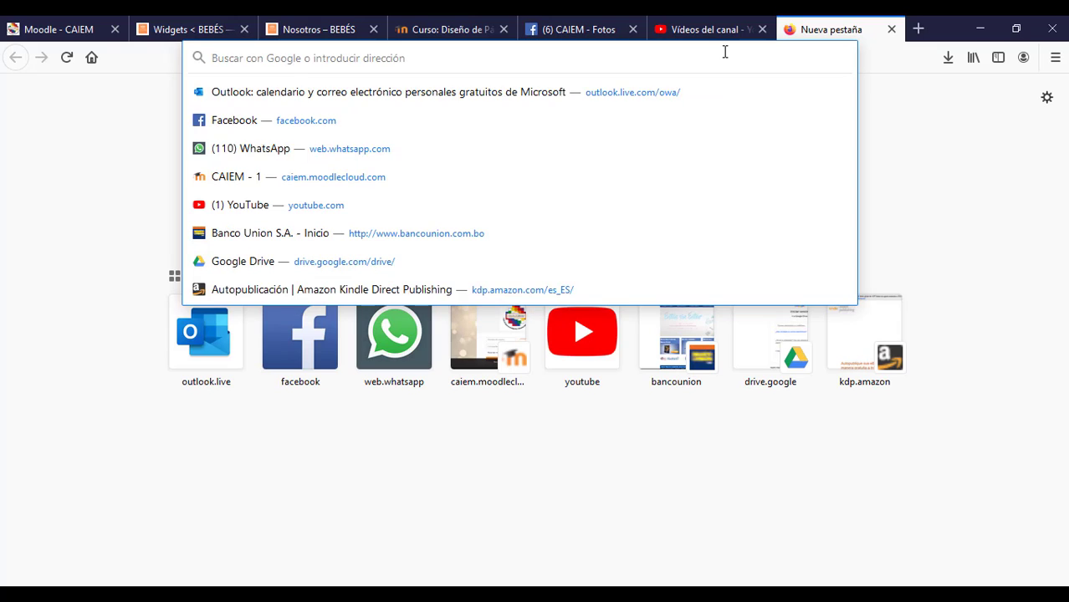
text(investigacion.club/)
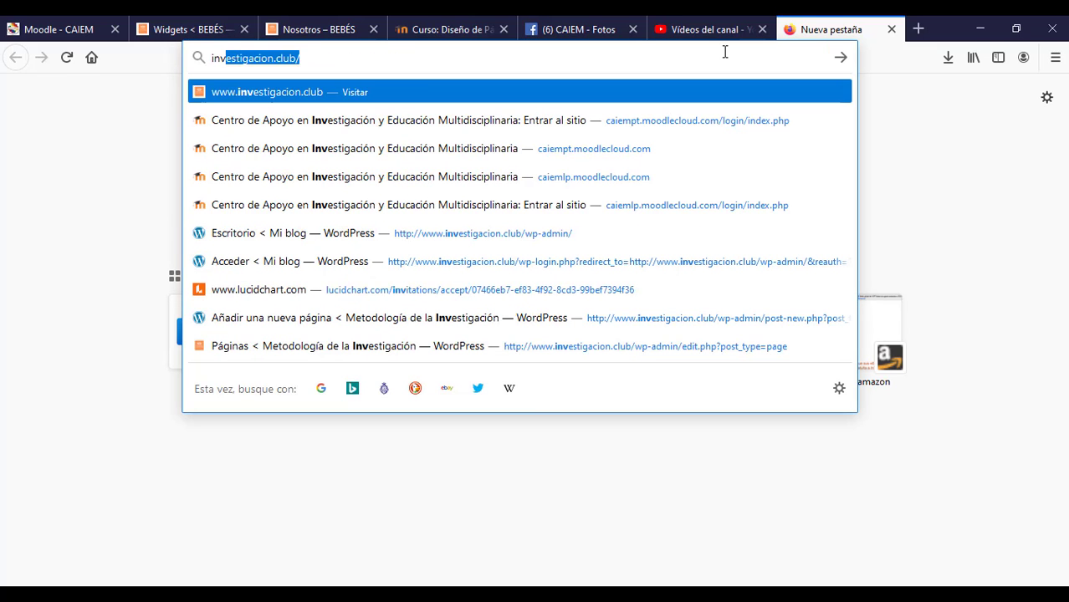
click(453, 51)
drag(395, 64, 201, 66)
key(ctrl+c)
Step: Return to widget management and apply the copied address investigacion.club/ as the image's link
click(162, 31)
key(ctrl+v)
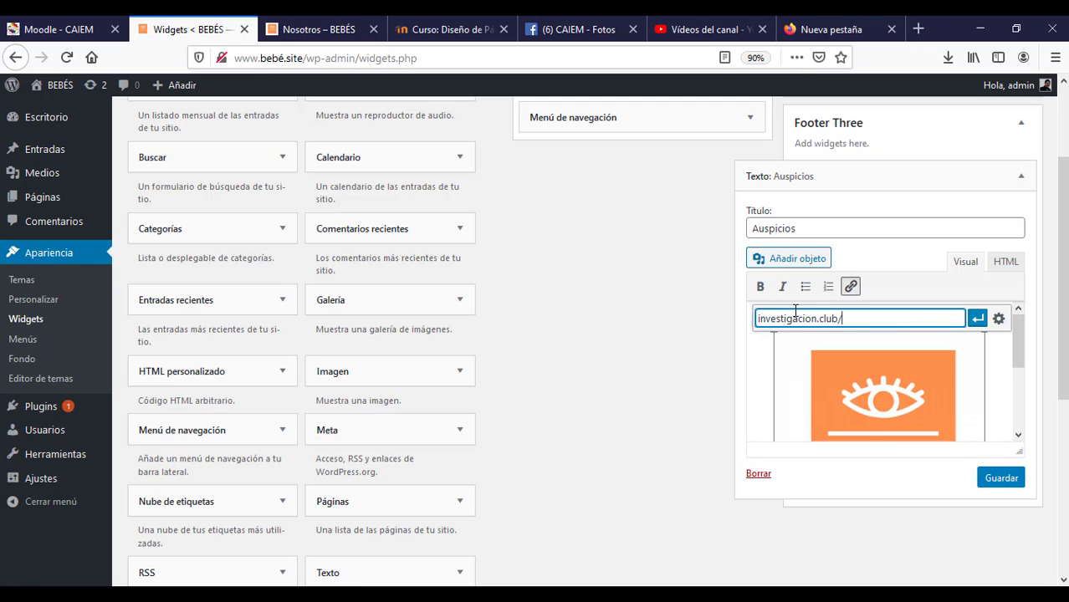
click(978, 320)
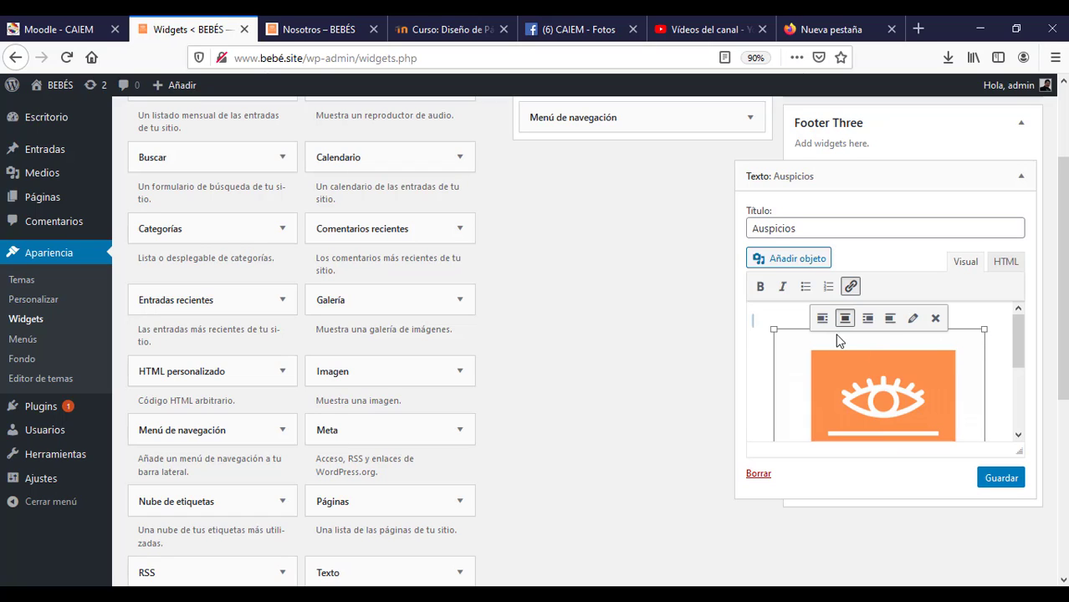
Step: Edit the image link's options so that it opens in a new tab, and update the link
click(851, 286)
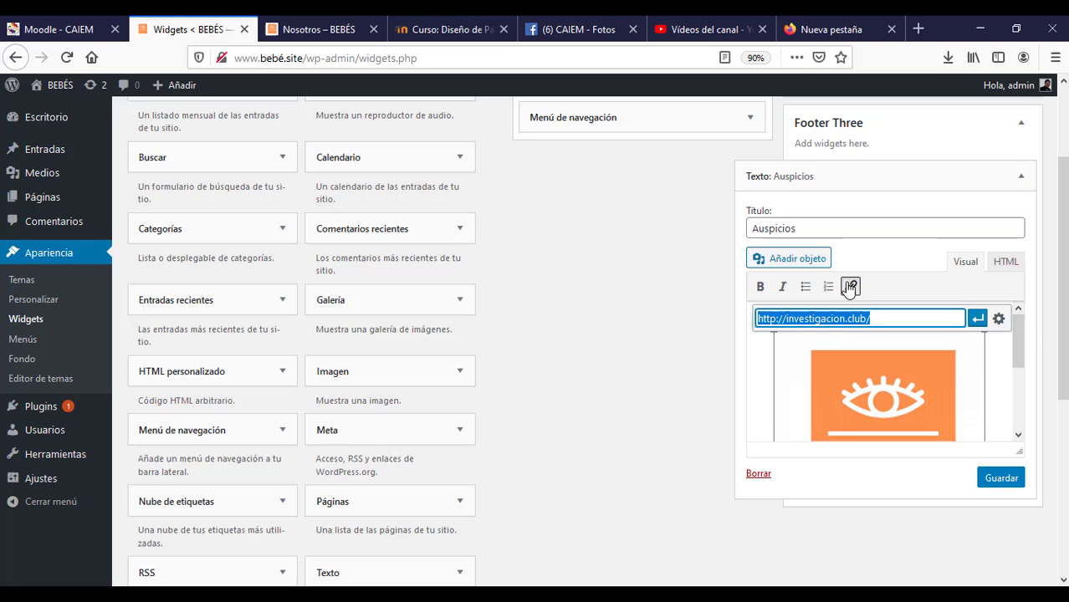
click(999, 320)
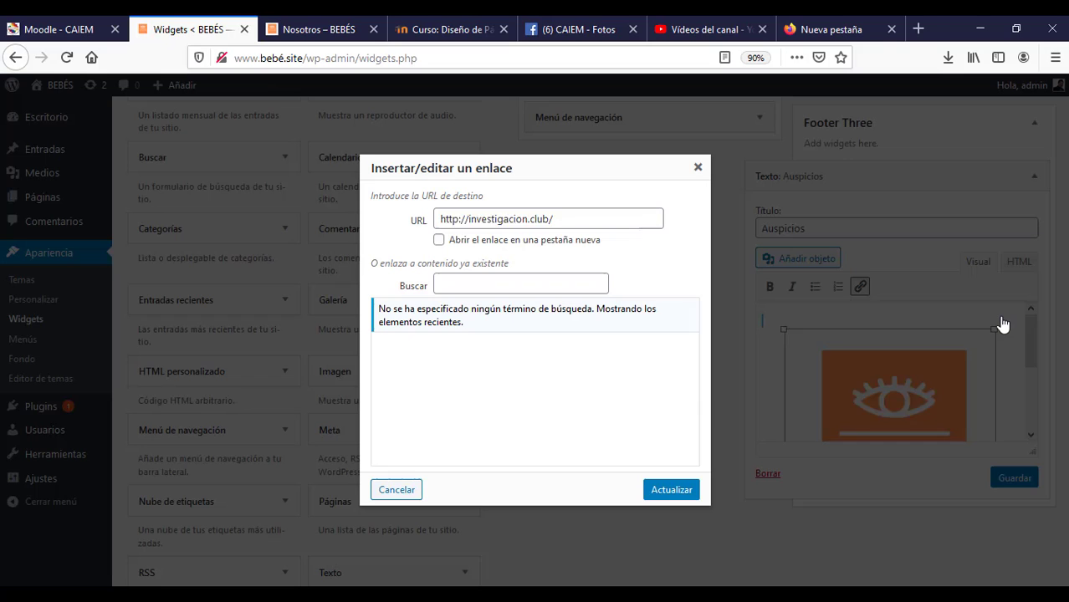
click(440, 241)
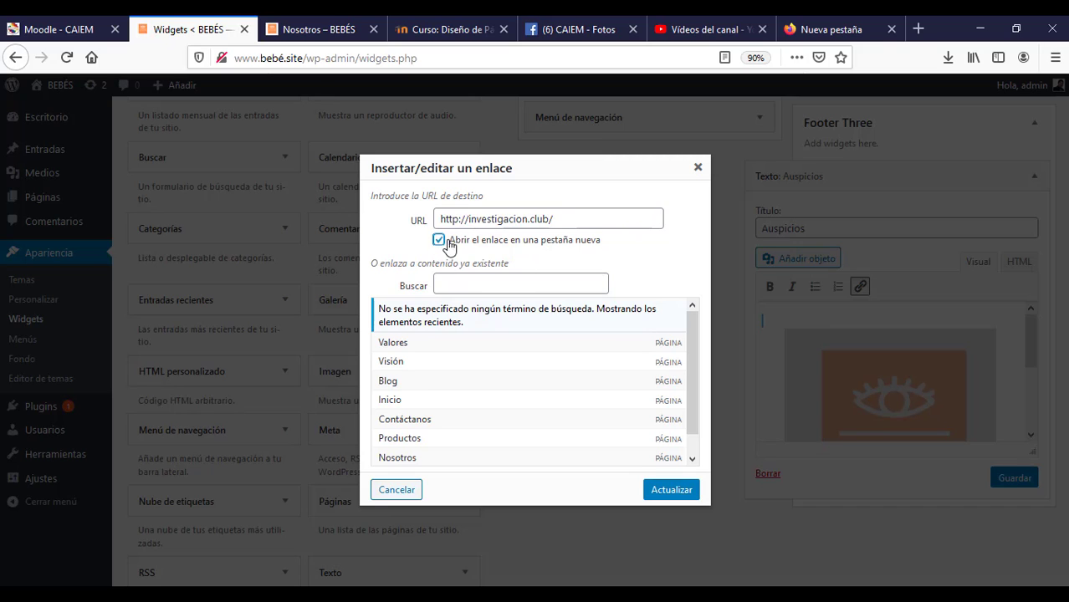
click(680, 491)
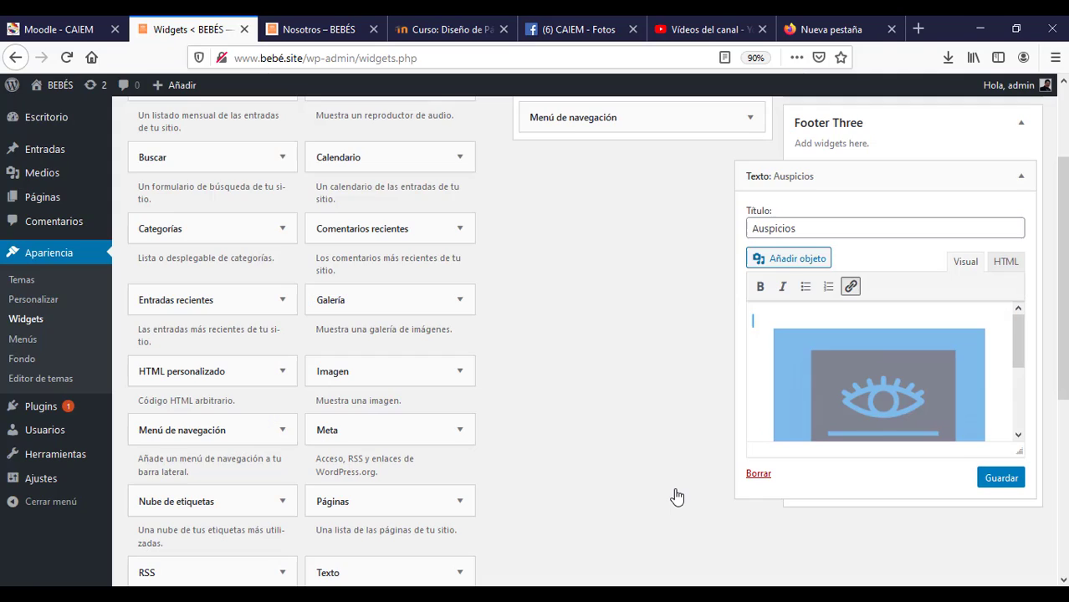
Step: Deselect the linked image and save the Auspicios text widget
scroll(1038, 301, down, 2)
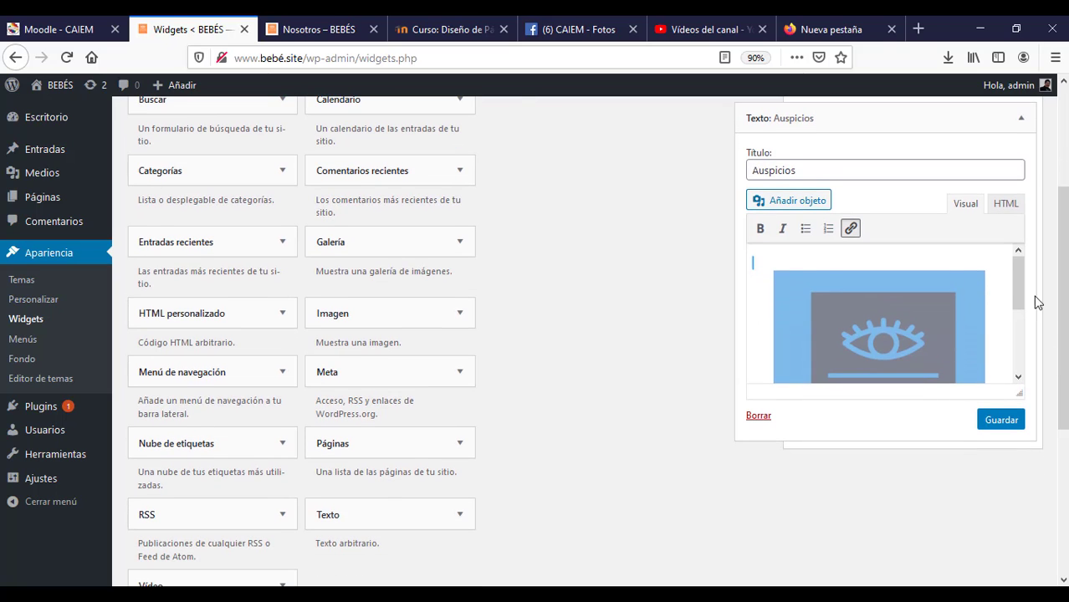
drag(1018, 288, 1015, 367)
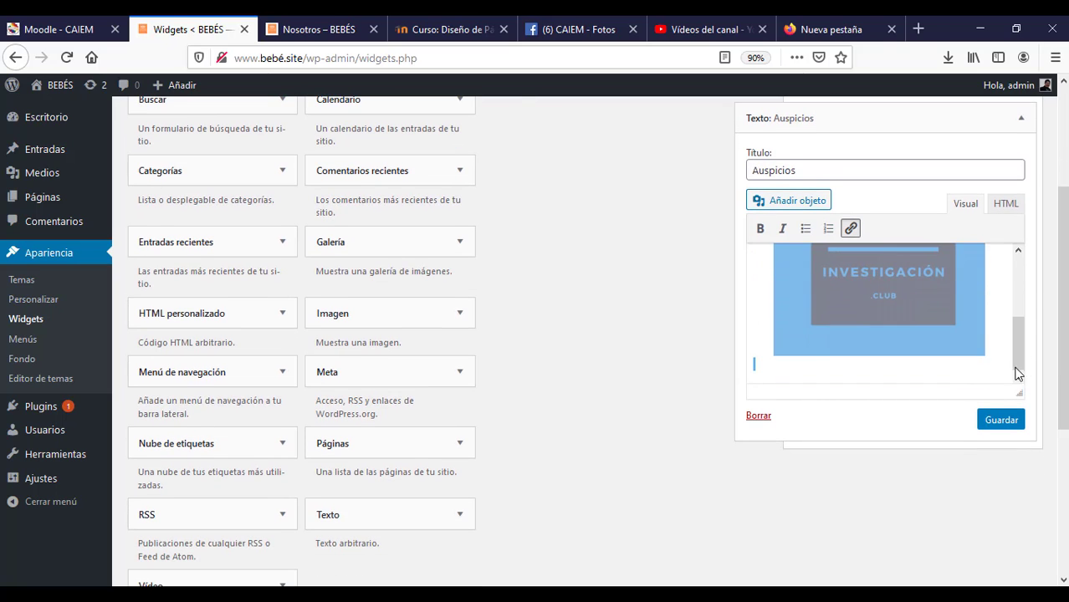
click(853, 377)
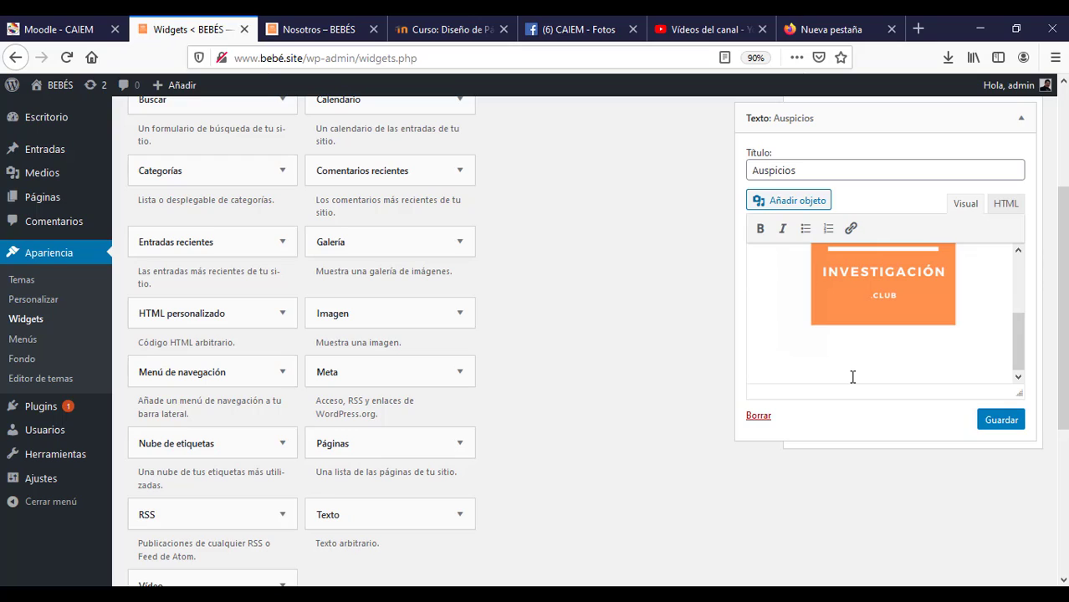
click(999, 423)
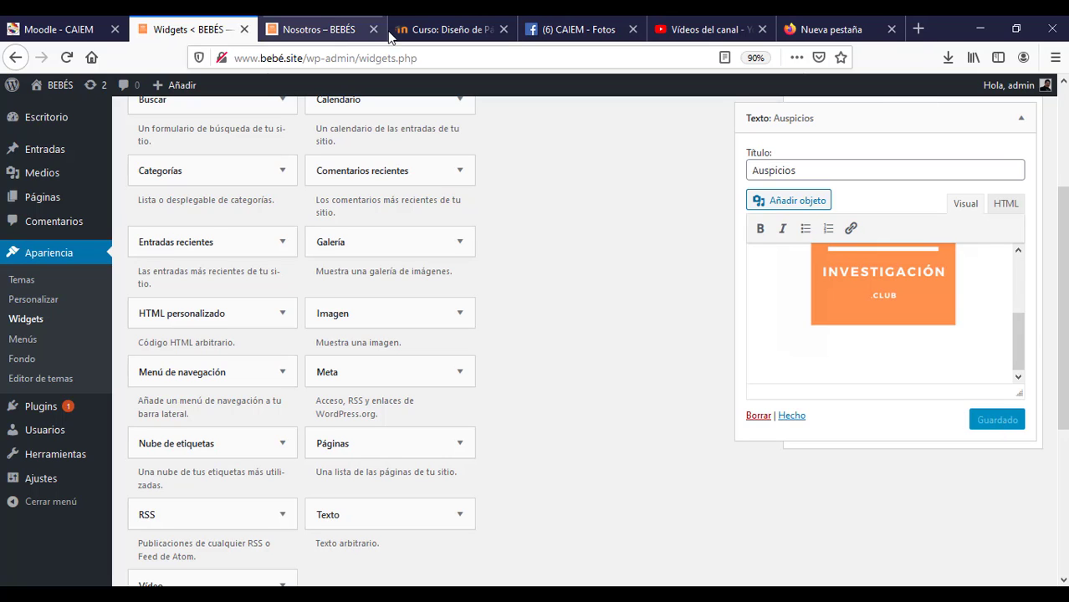
Step: Reload the Nosotros page and check the Auspicios image in its footer
click(337, 31)
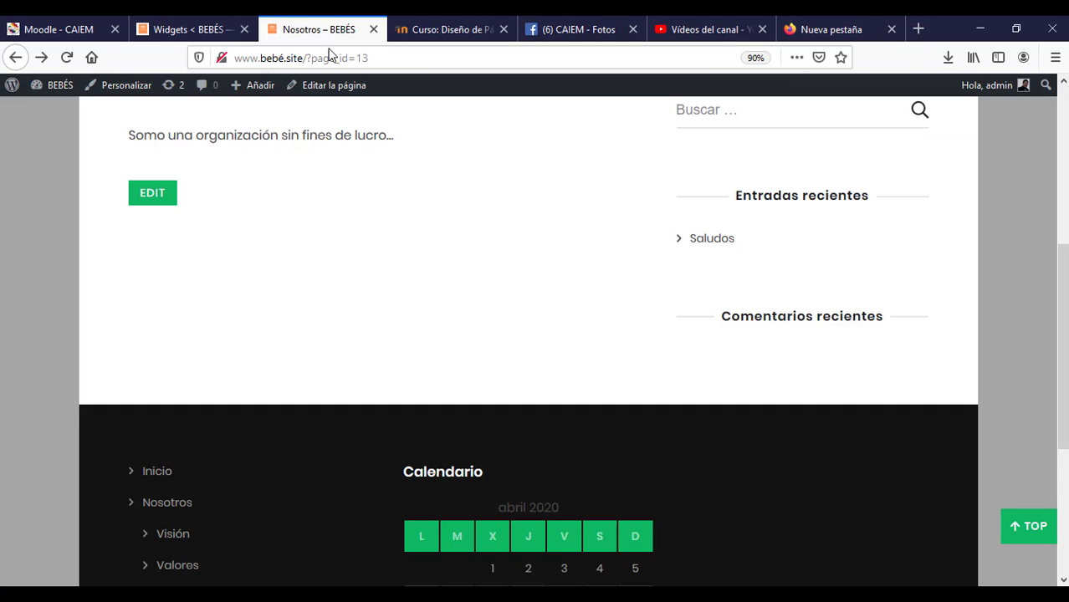
click(67, 57)
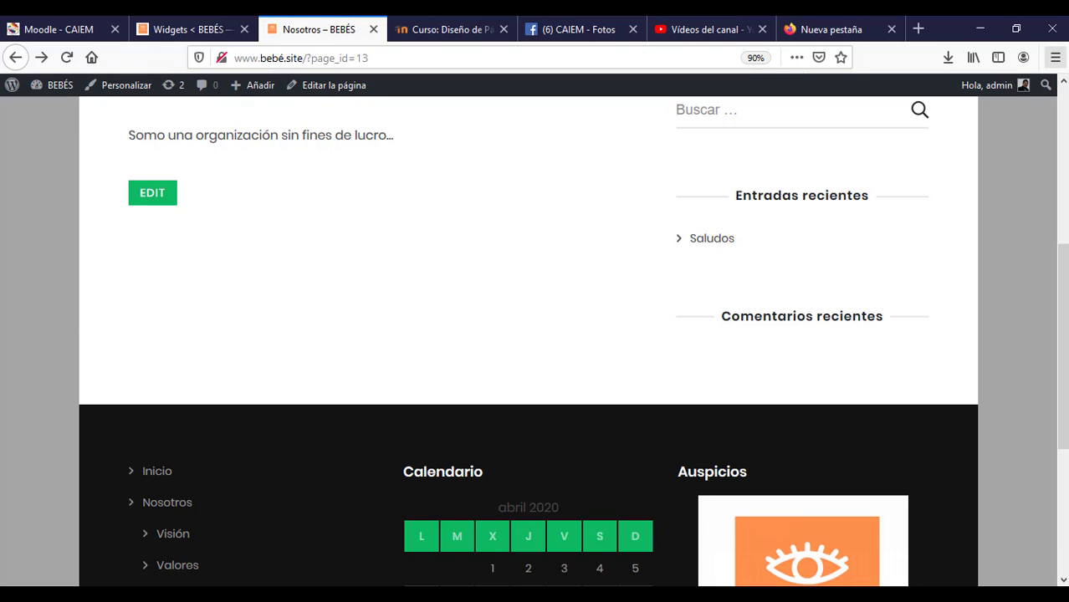
scroll(1063, 334, down, 3)
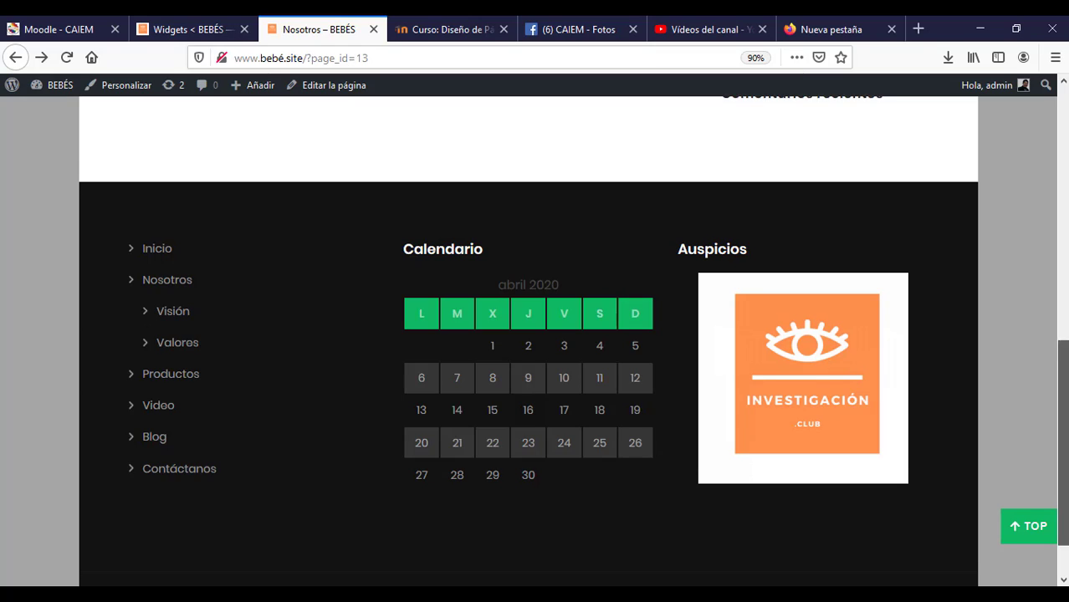
scroll(1062, 385, down, 2)
Step: Follow the footer's Auspicios image link and look over the linked site
click(827, 333)
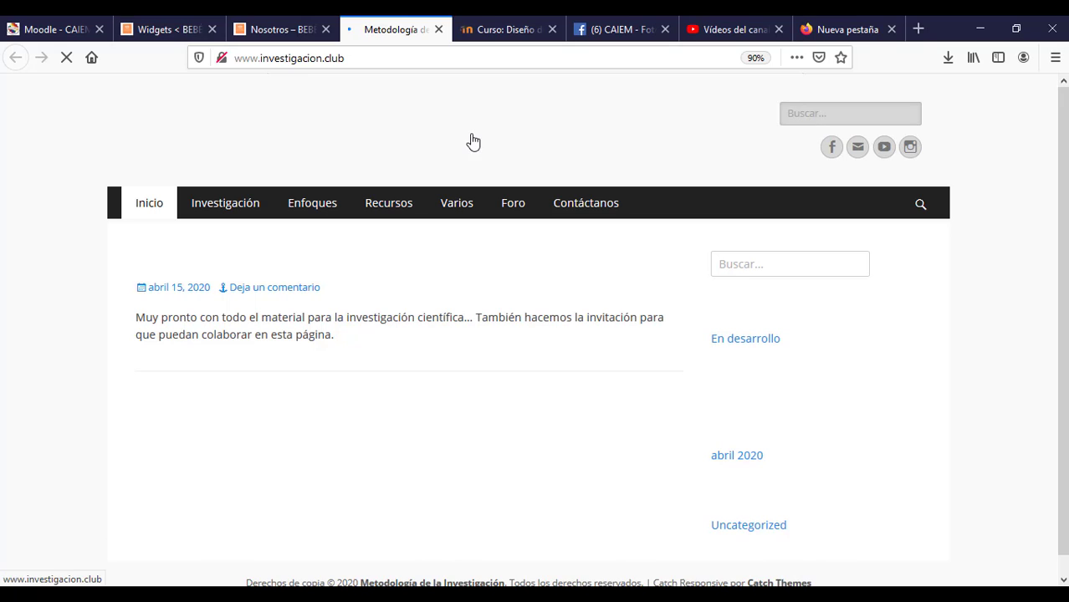
scroll(1038, 125, down, 5)
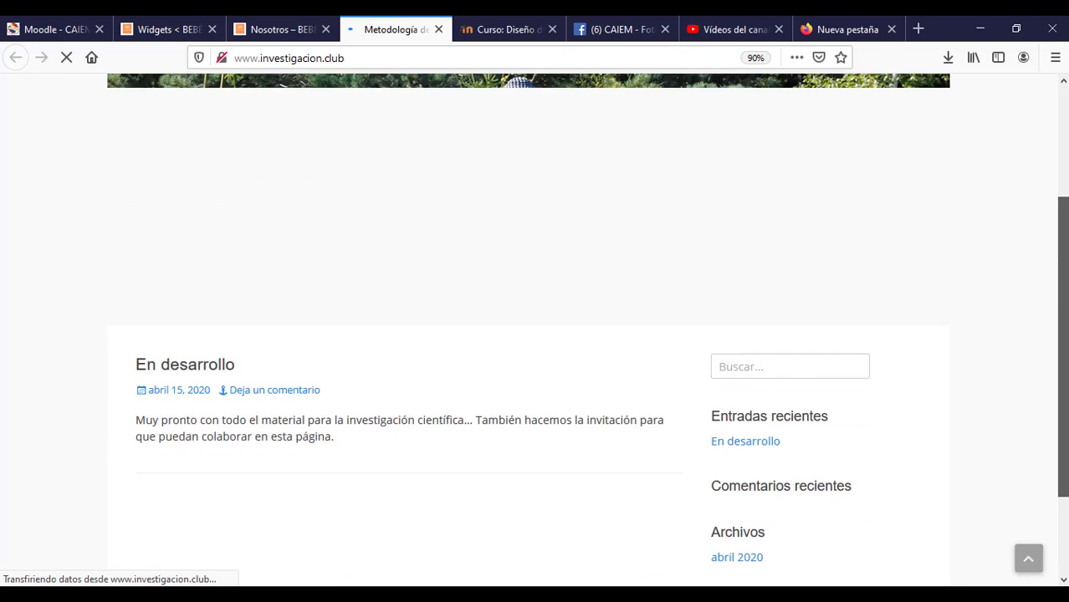
scroll(1038, 126, up, 5)
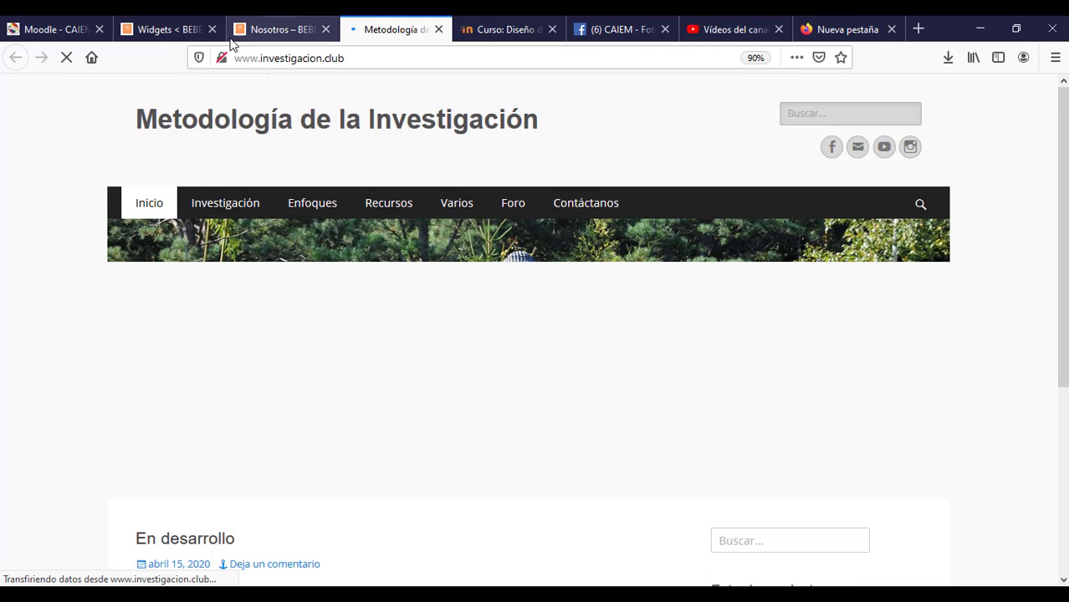
Step: Go back to the Nosotros page and review its footer, sidebar and header
click(174, 25)
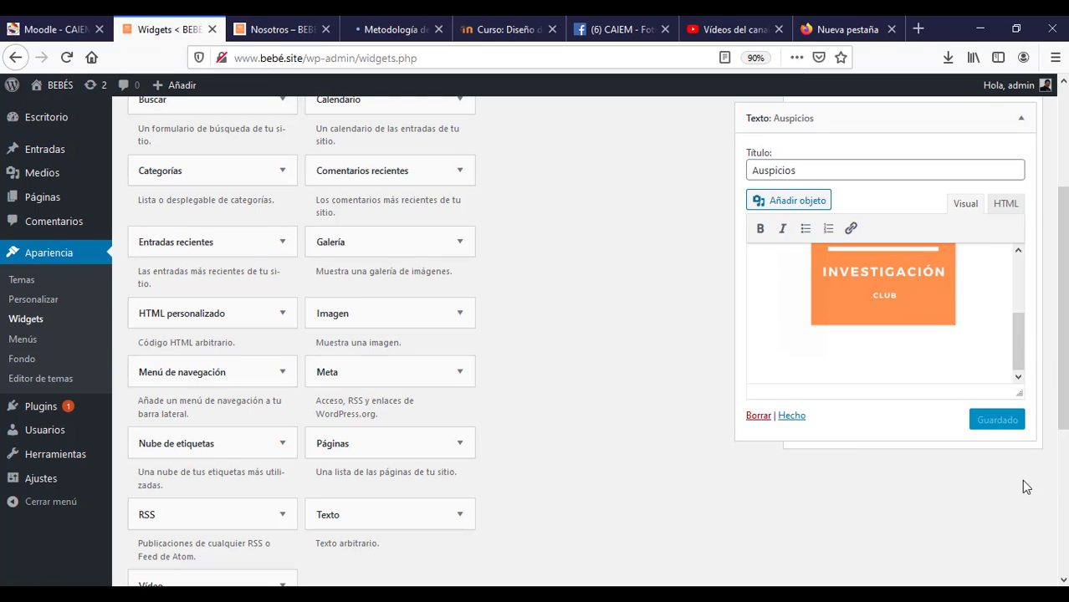
click(279, 28)
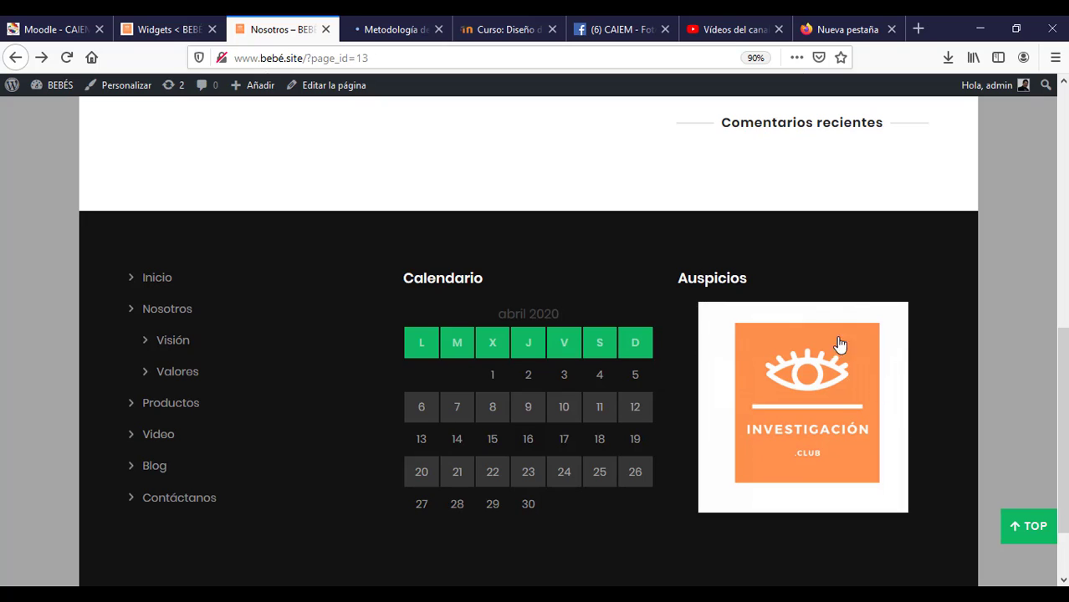
drag(1062, 360, 1057, 192)
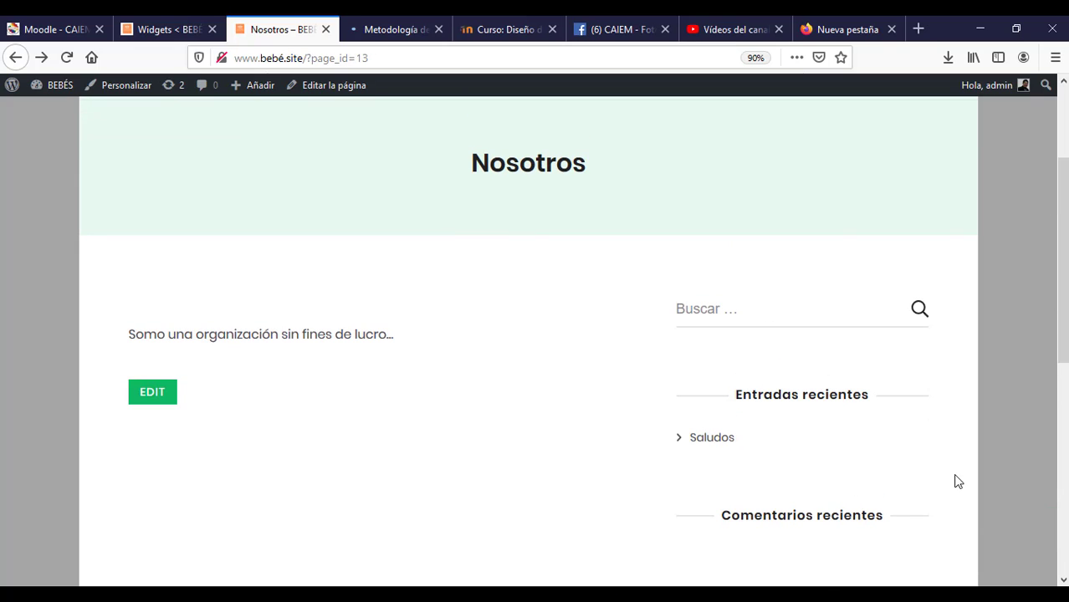
drag(1063, 335, 1063, 244)
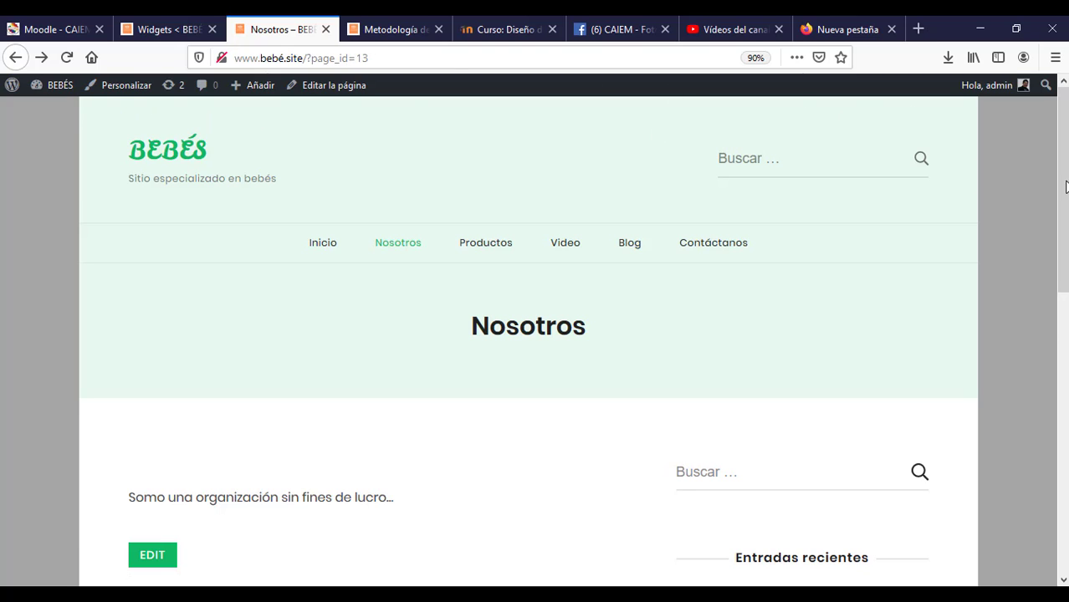
drag(1066, 183, 1066, 293)
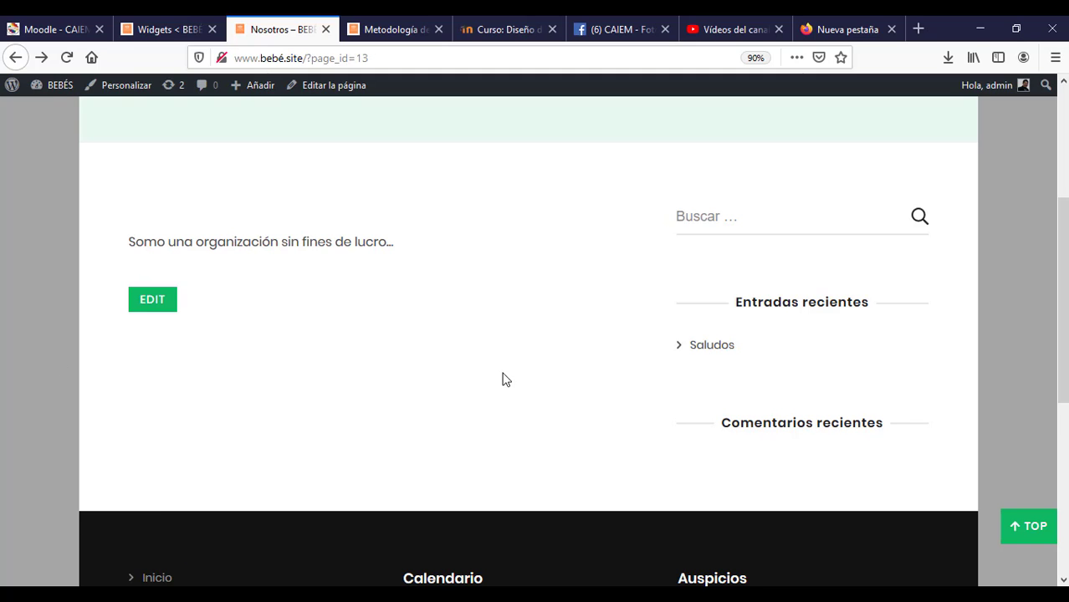
drag(1064, 294, 1012, 103)
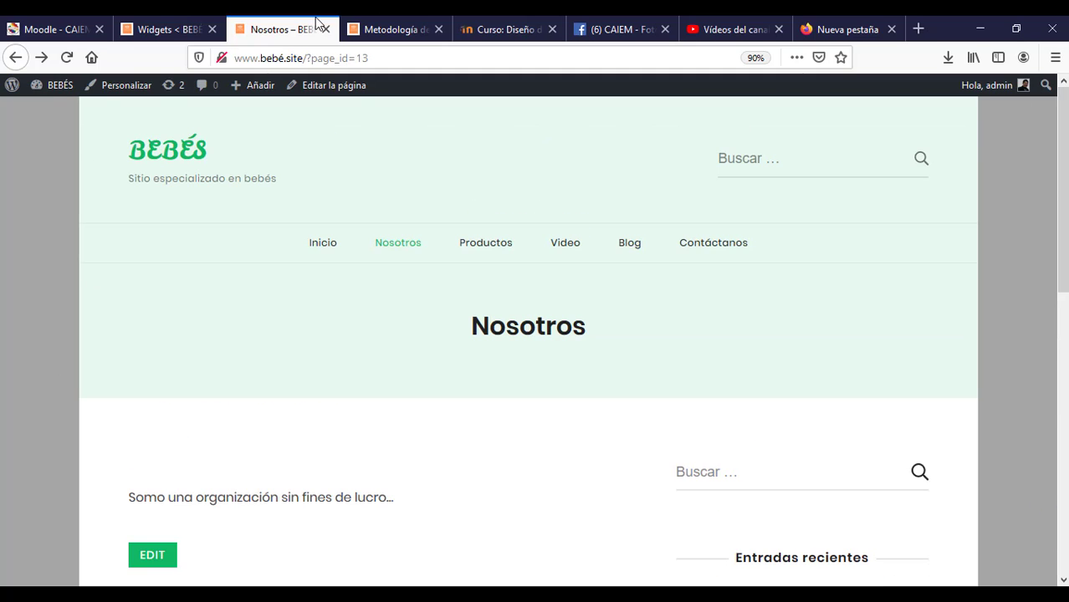
Step: Collapse the Auspicios widget in Footer Three and open widget management with live preview
click(159, 28)
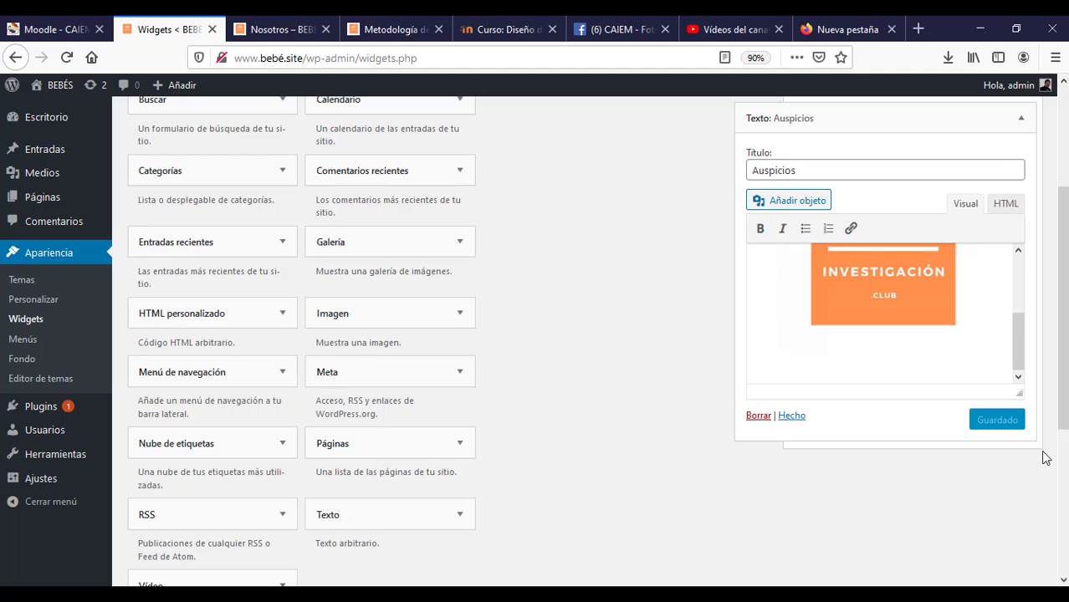
scroll(1046, 377, up, 3)
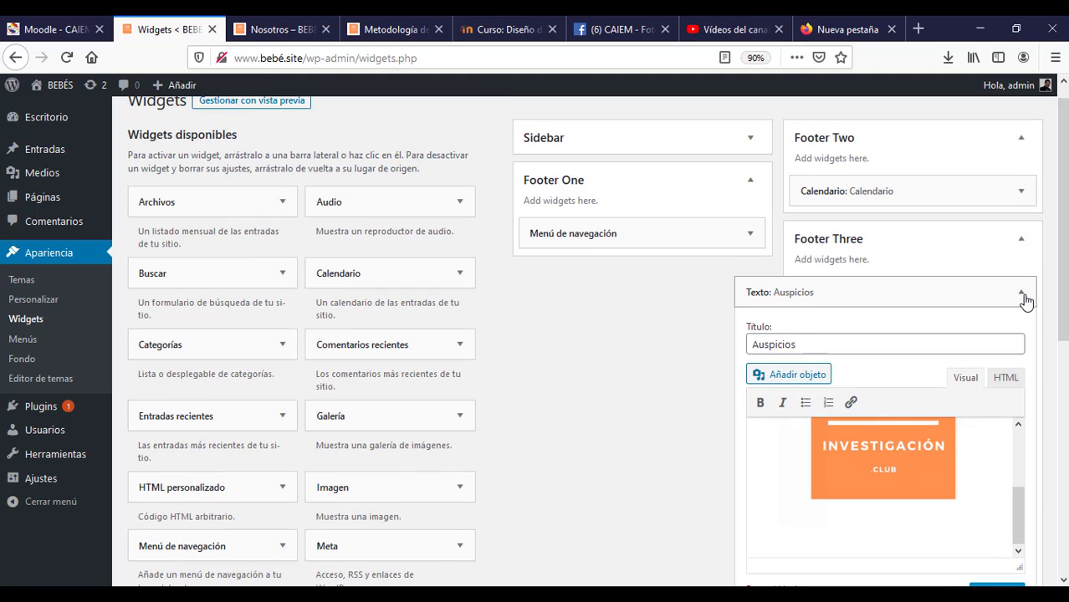
click(1021, 292)
scroll(1067, 237, up, 1)
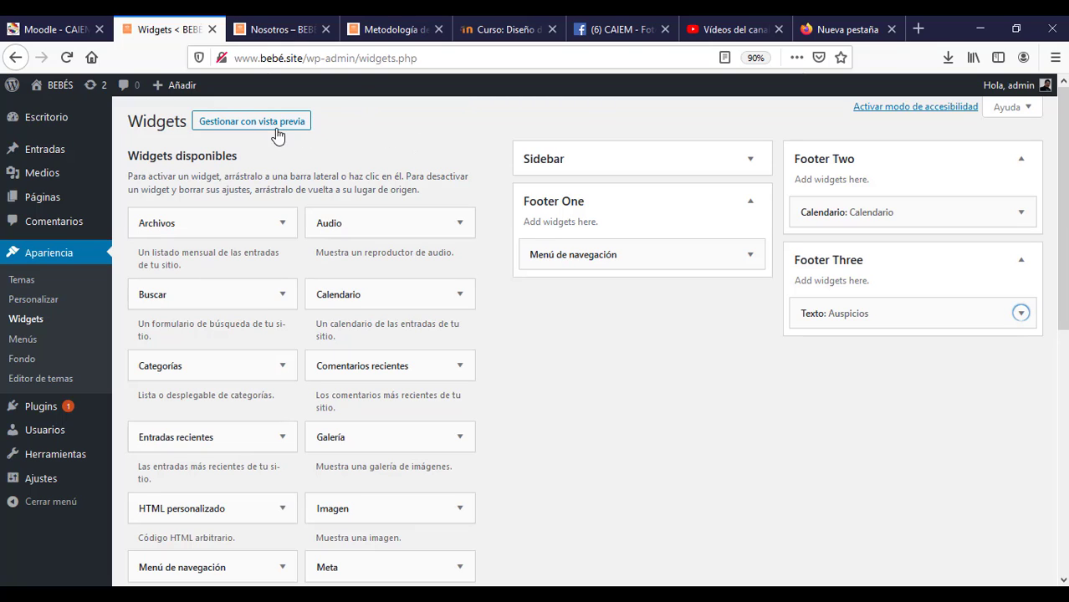
click(235, 124)
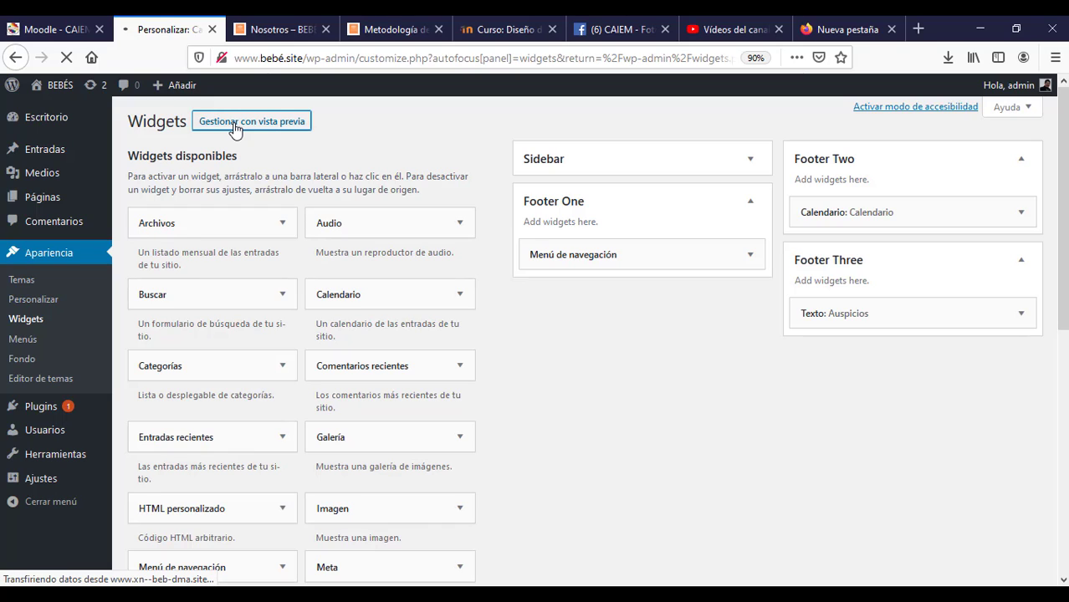
Step: Close the blank browser tab and the YouTube Studio tab, confirming that the page is abandoned
click(890, 30)
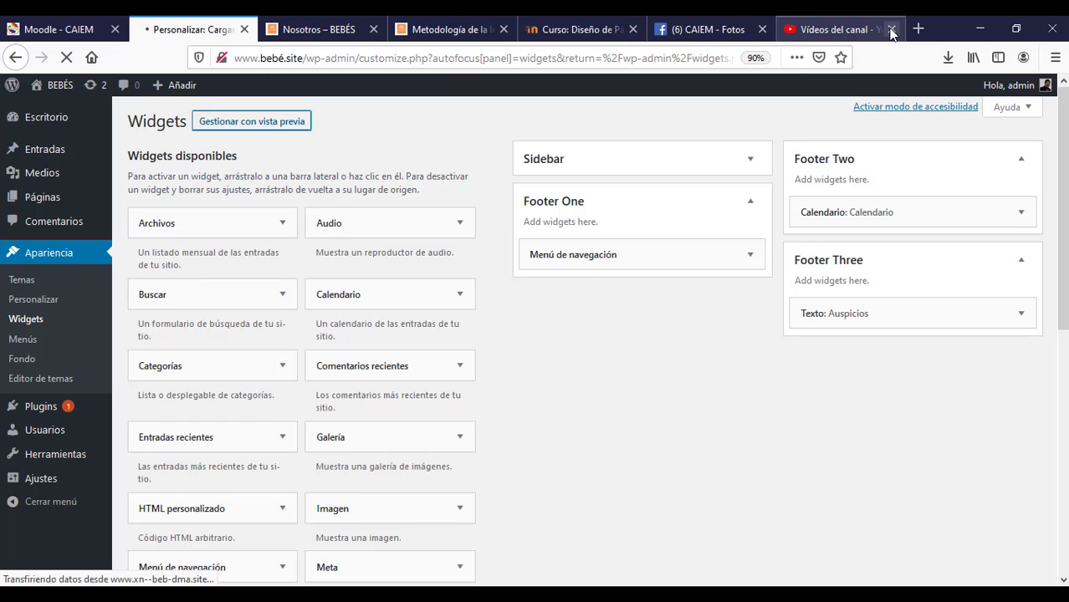
click(891, 31)
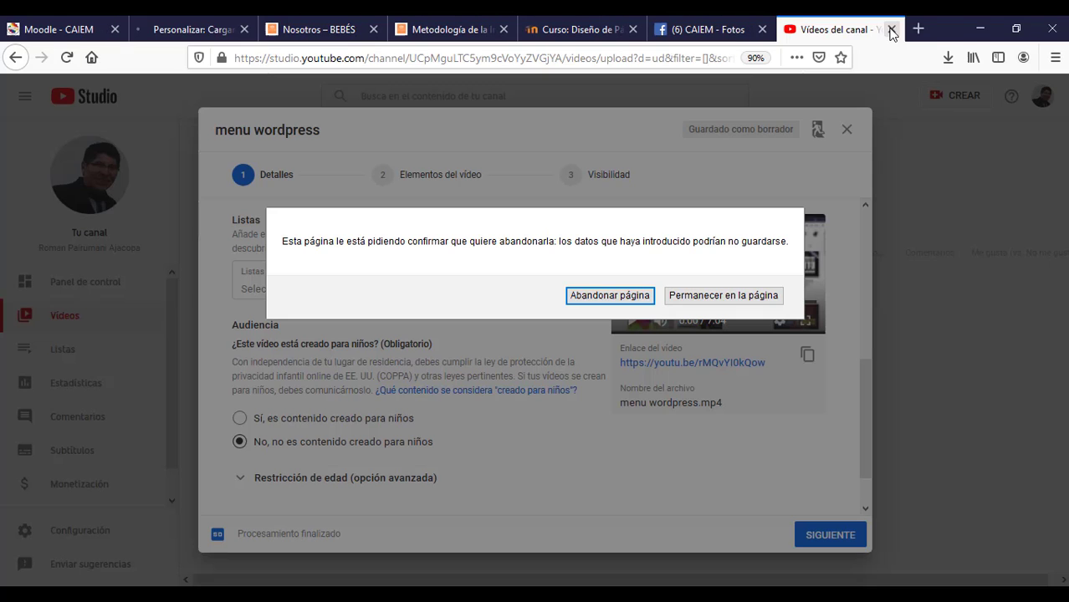
click(623, 298)
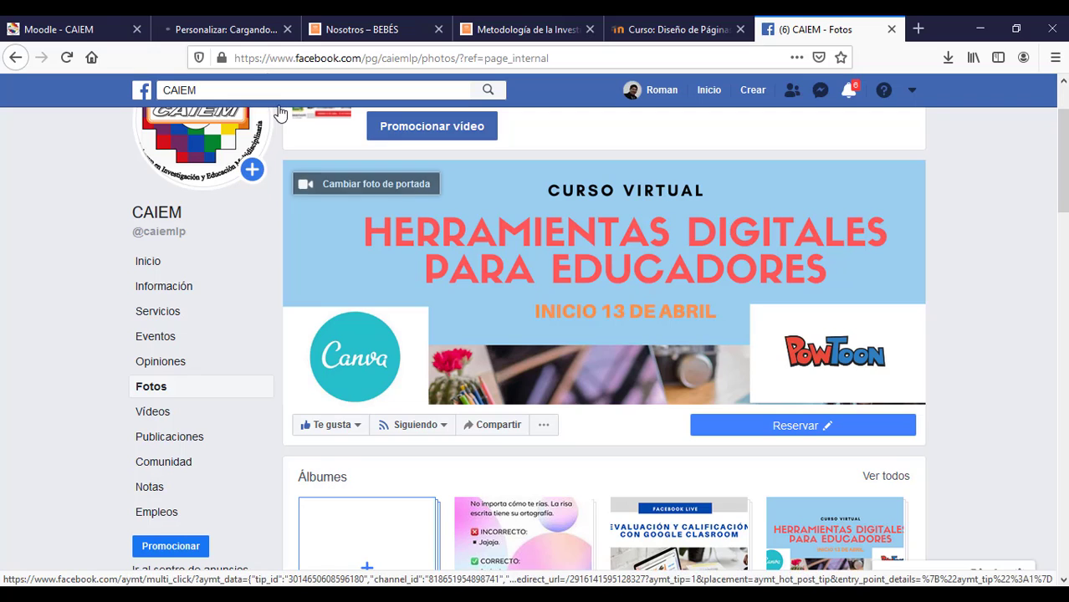
Step: Return to the BEBÉS customizer and look over the editable widget areas in the live preview, from header to footer
click(211, 29)
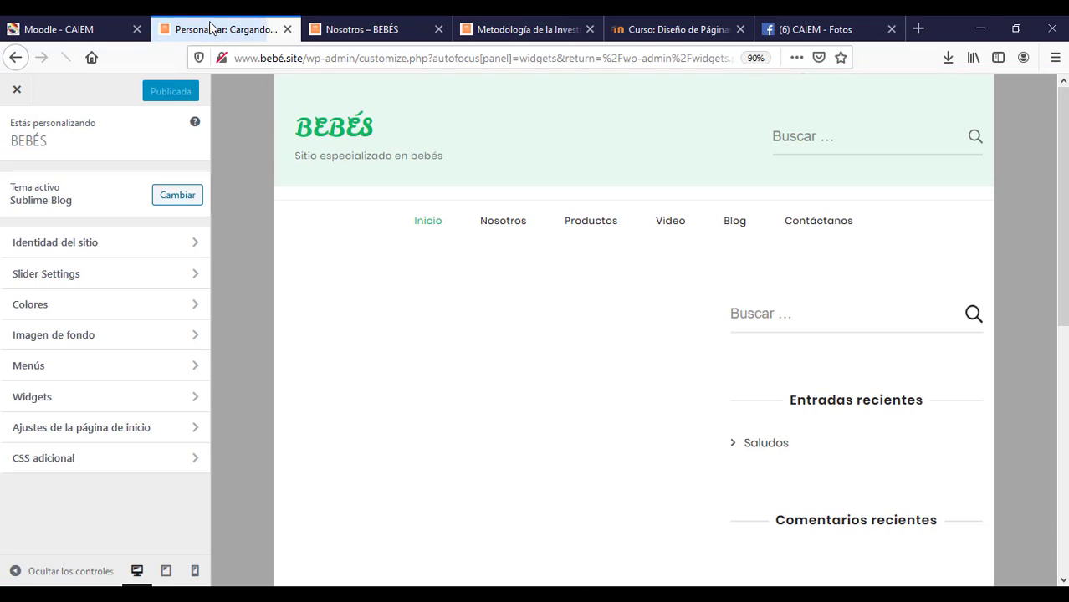
drag(1065, 206, 1065, 403)
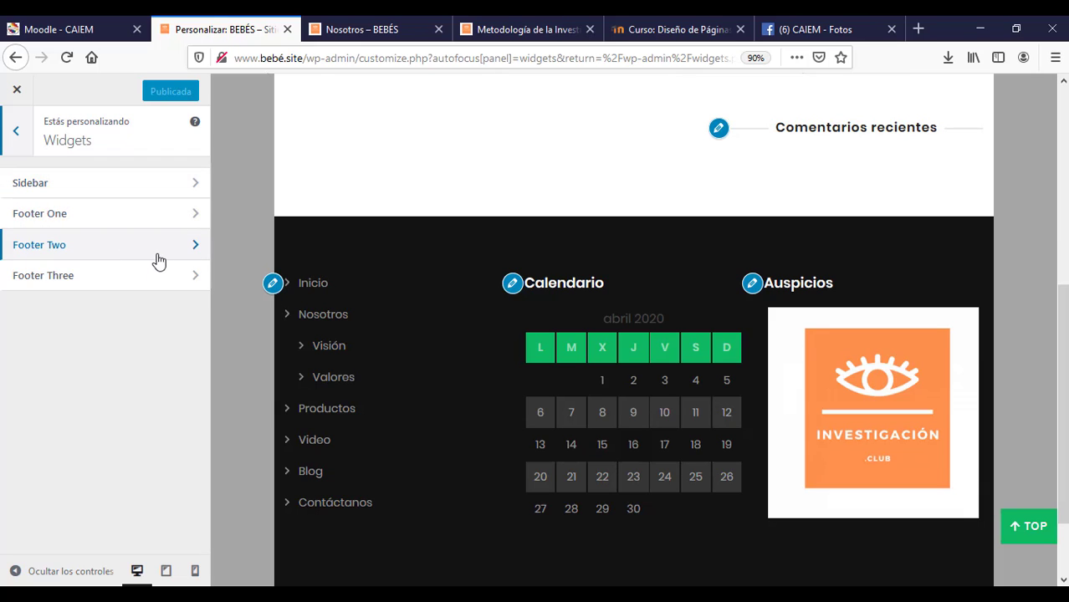
scroll(1034, 264, down, 1)
scroll(987, 251, up, 15)
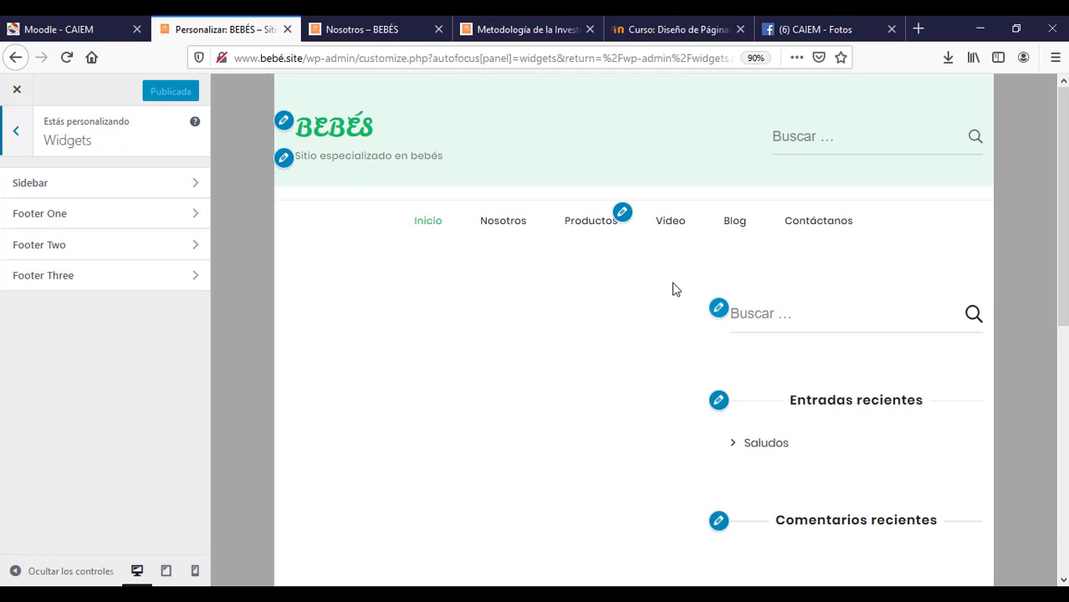
Step: From the live preview, open the settings of the sidebar's Buscar, Entradas recientes and Comentarios recientes widgets one after another
click(719, 308)
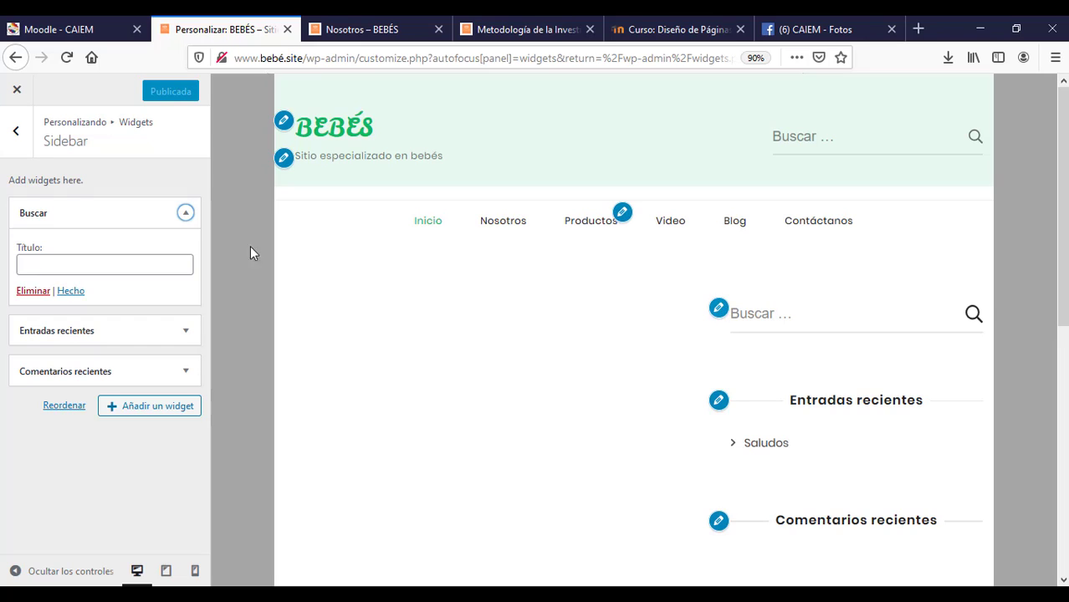
click(719, 402)
scroll(770, 385, down, 3)
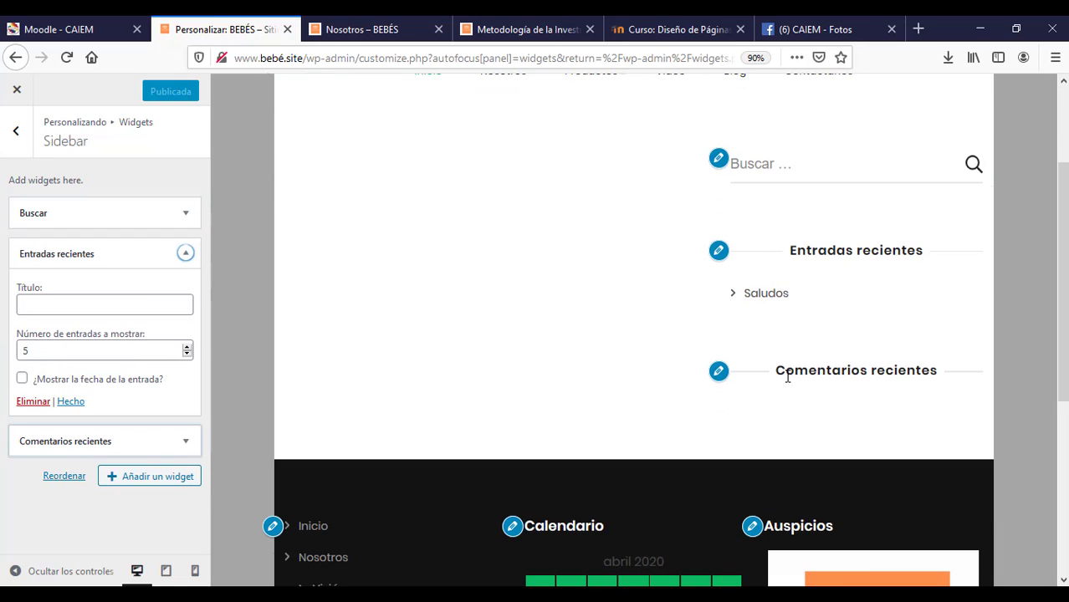
click(718, 374)
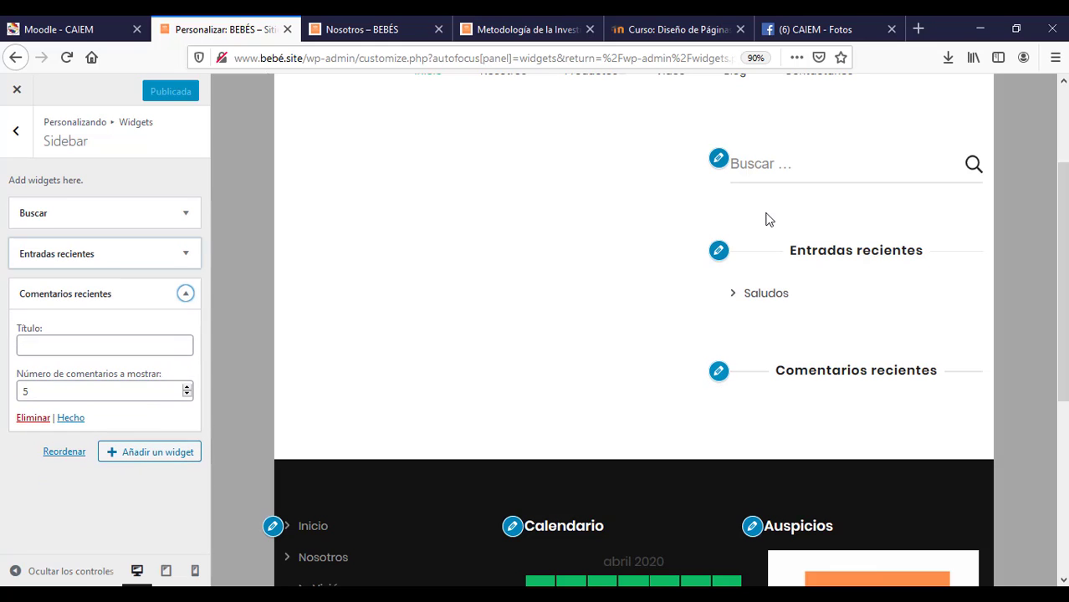
Step: Set the number of comments to show in the Comentarios recientes widget to 2
scroll(987, 368, up, 1)
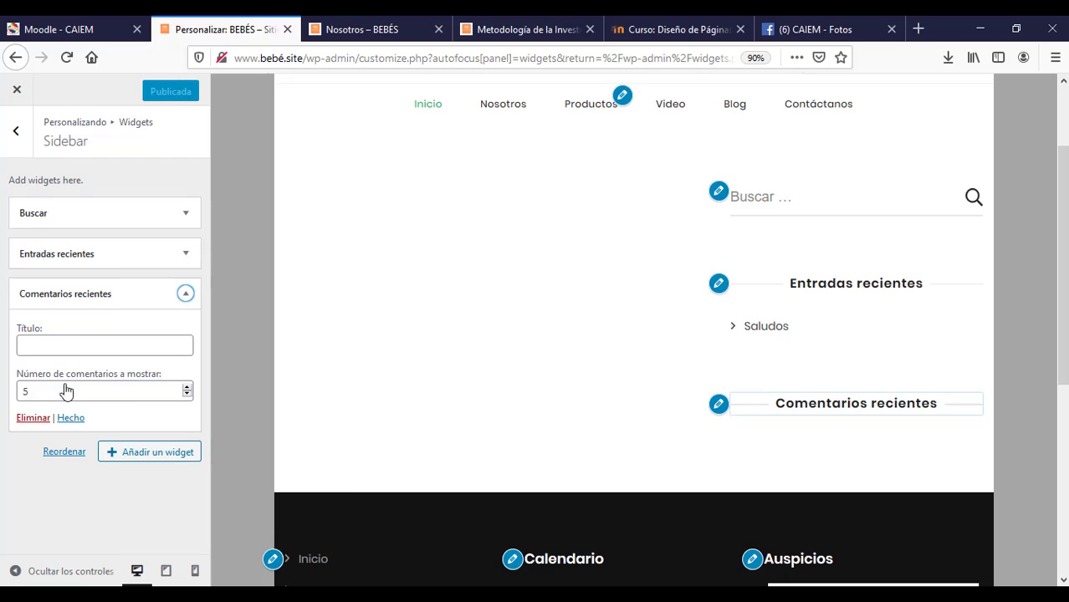
click(185, 389)
click(187, 397)
click(187, 396)
click(187, 397)
click(187, 397)
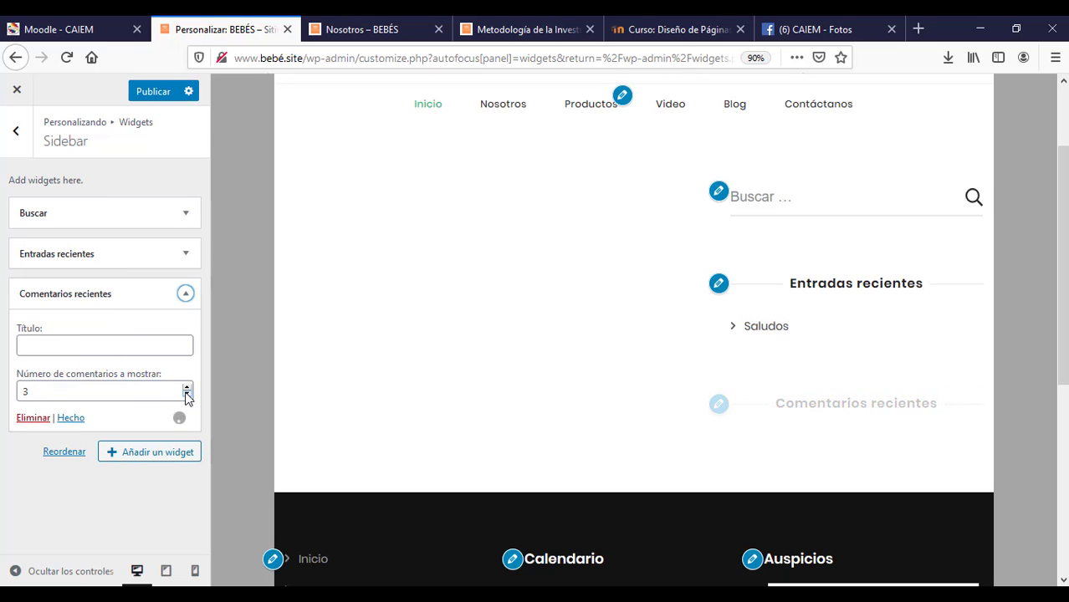
click(187, 397)
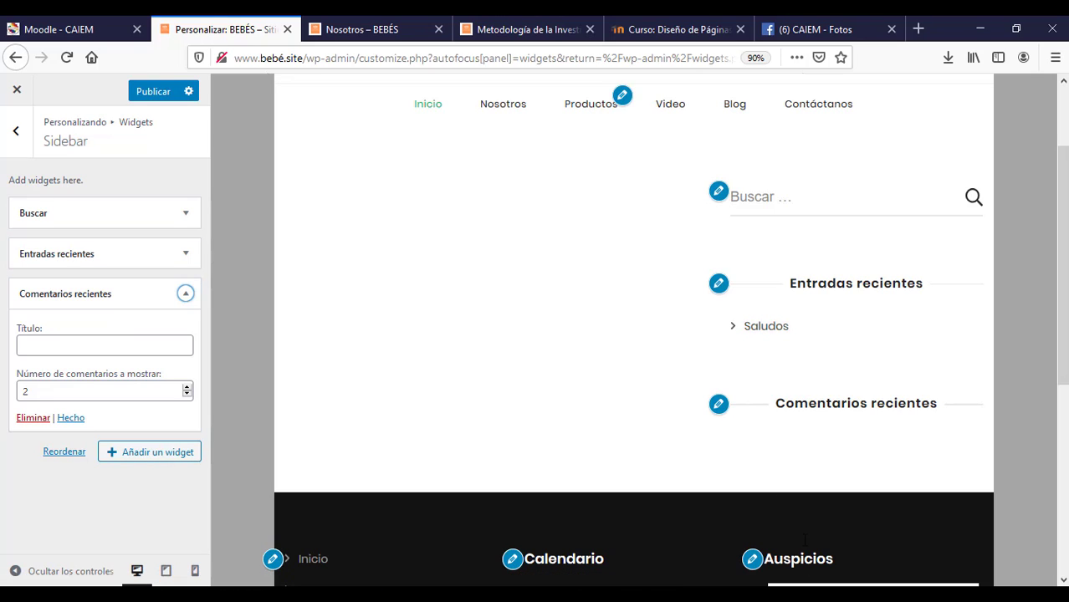
Step: Leave the customizer without publishing and go back to the Widgets administration page, confirming that the page is abandoned
click(1056, 340)
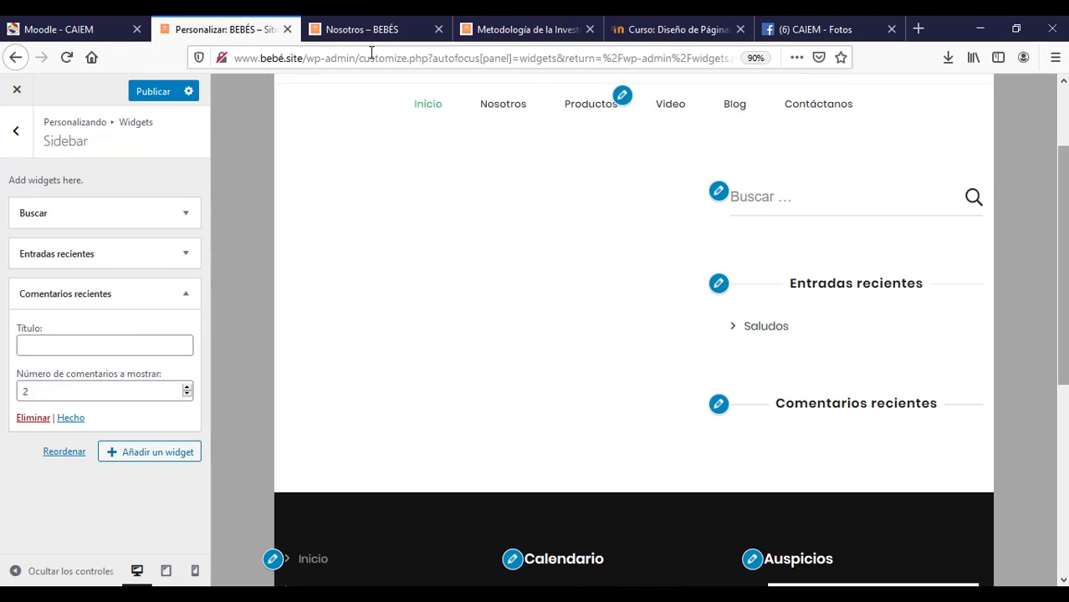
click(16, 59)
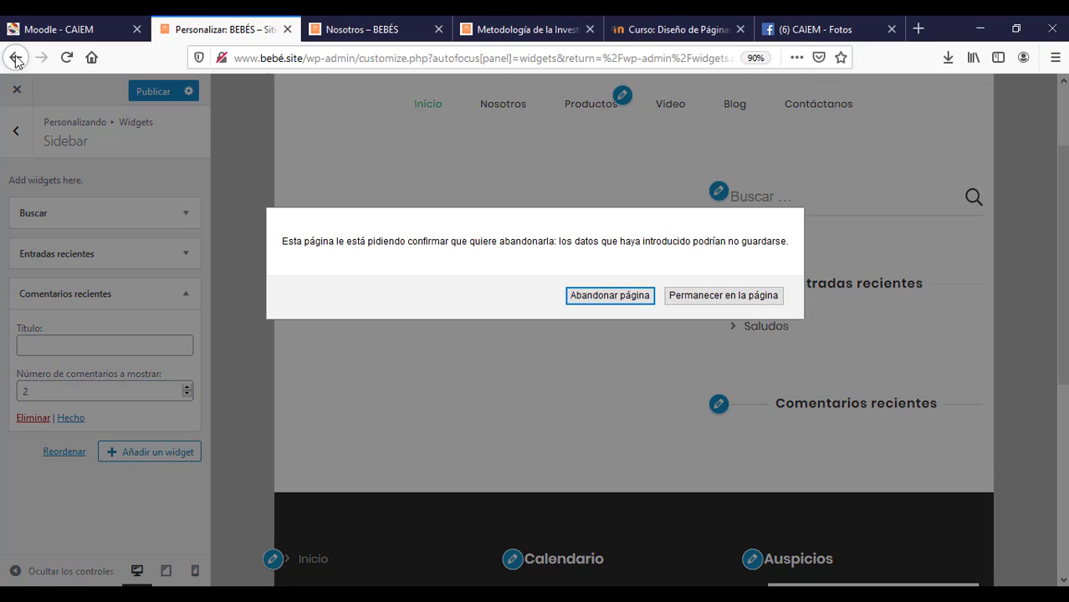
click(626, 298)
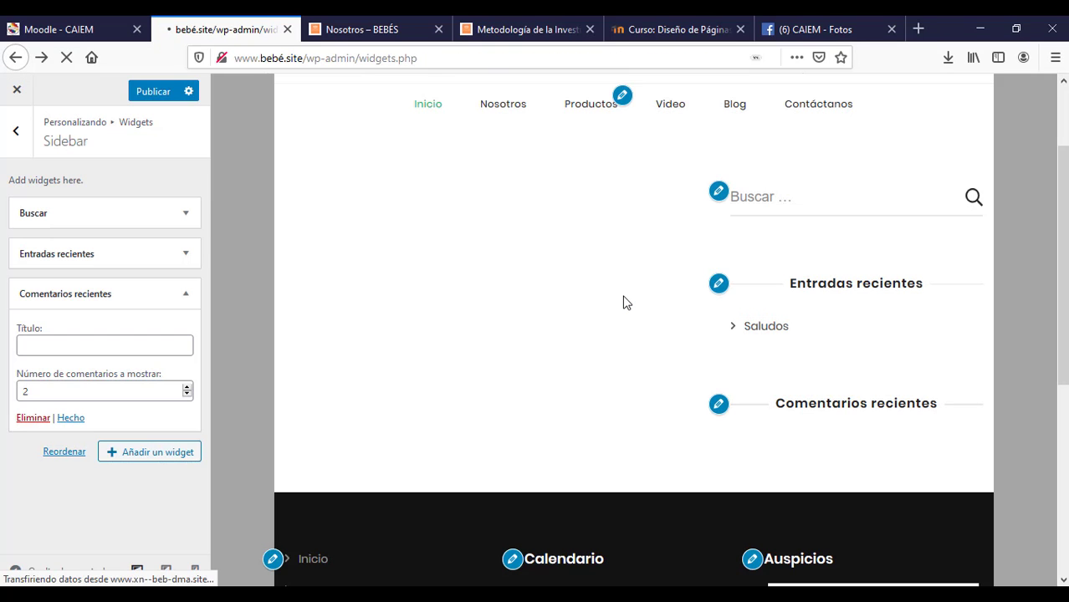